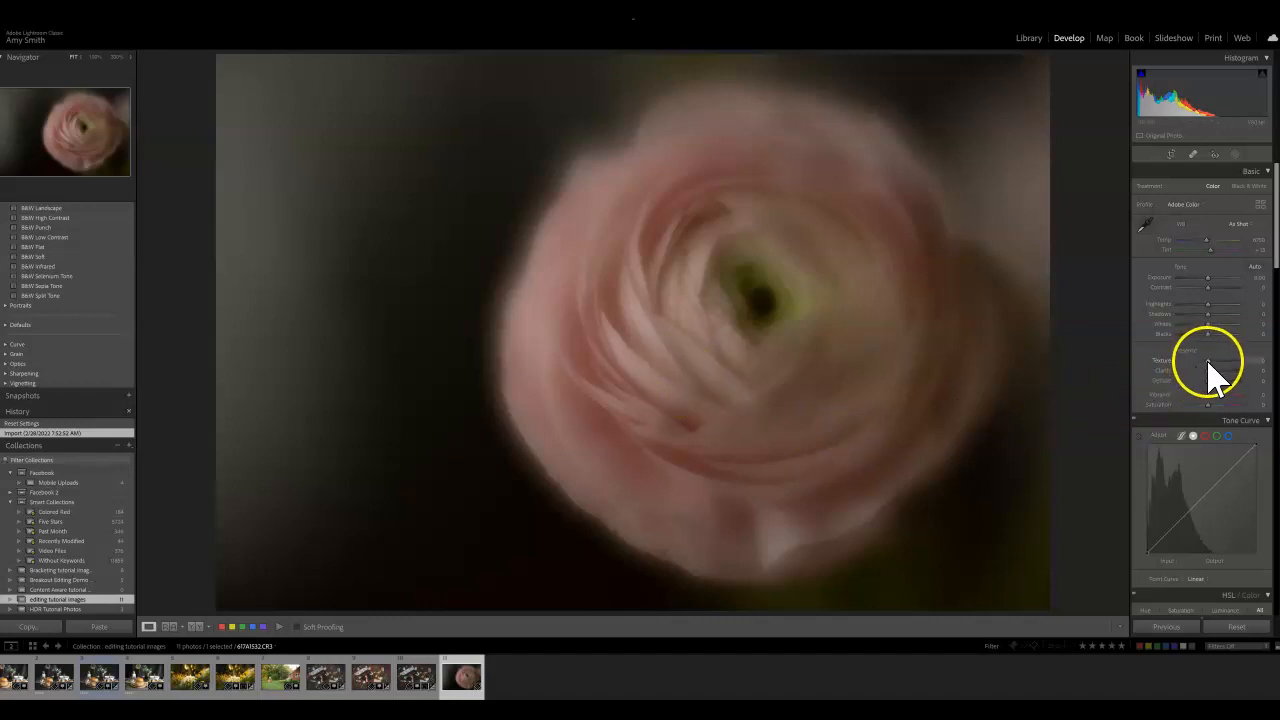
Set the flower photo's Texture to +28, Clarity to +25, Vibrance to +5 and Contrast to +11, and compare it with the imported version
left_click_drag(1216, 361, 1218, 361)
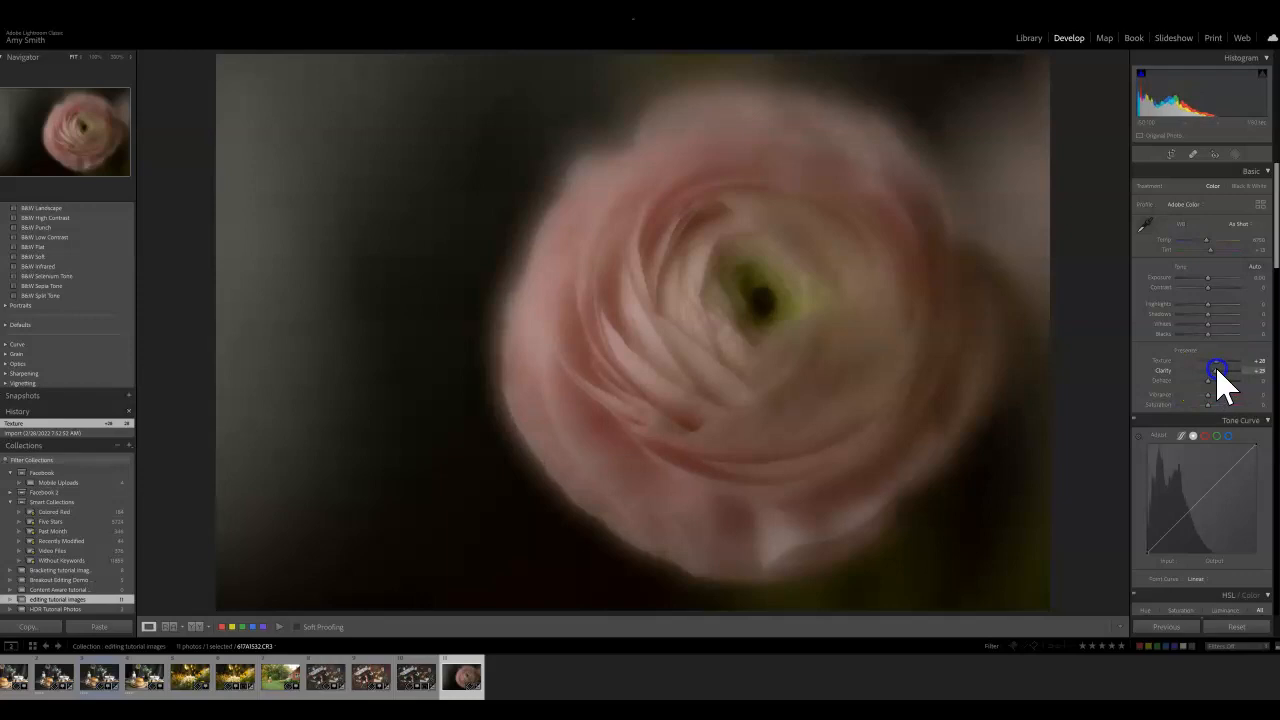
left_click_drag(1216, 369, 1219, 376)
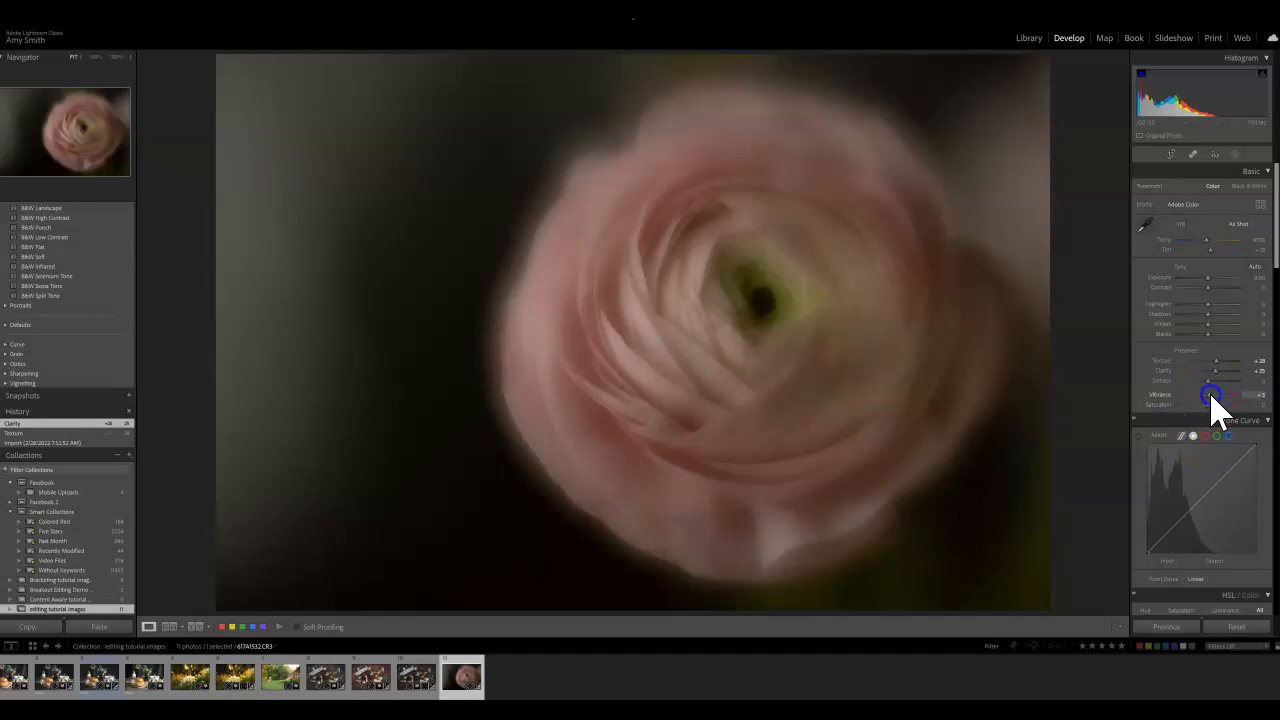
left_click_drag(1213, 405, 1214, 408)
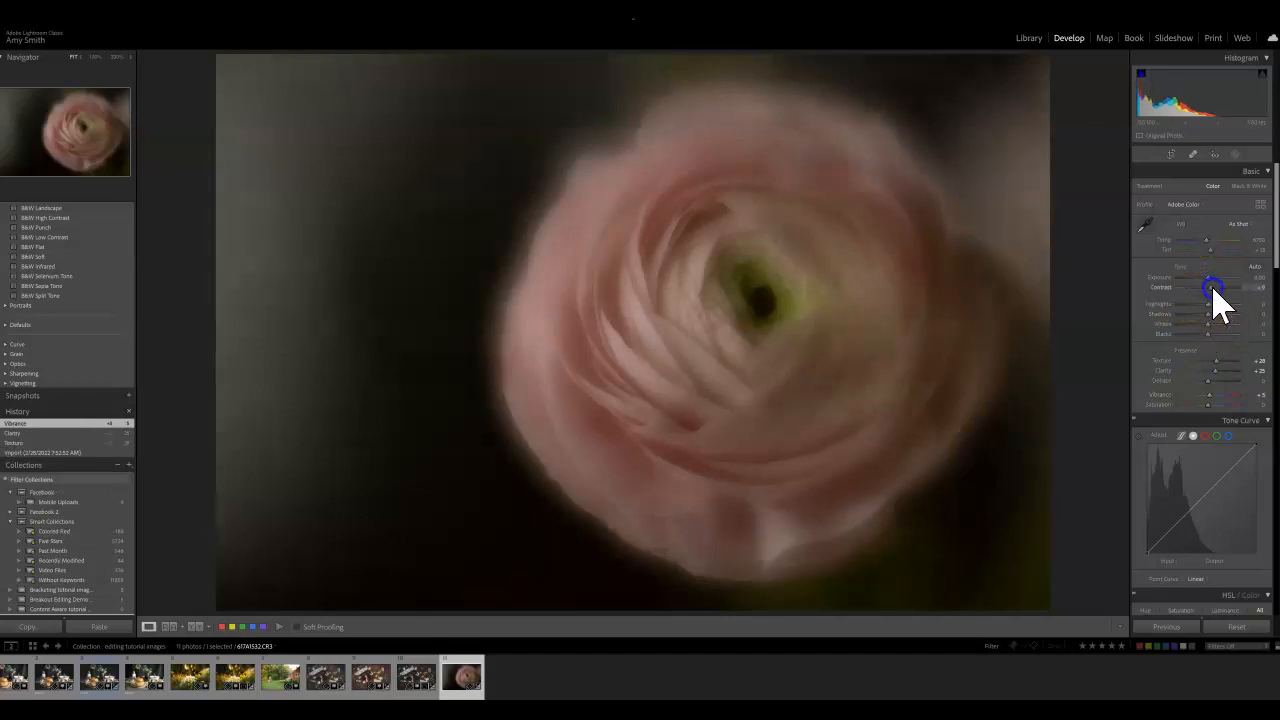
left_click_drag(1213, 289, 1215, 289)
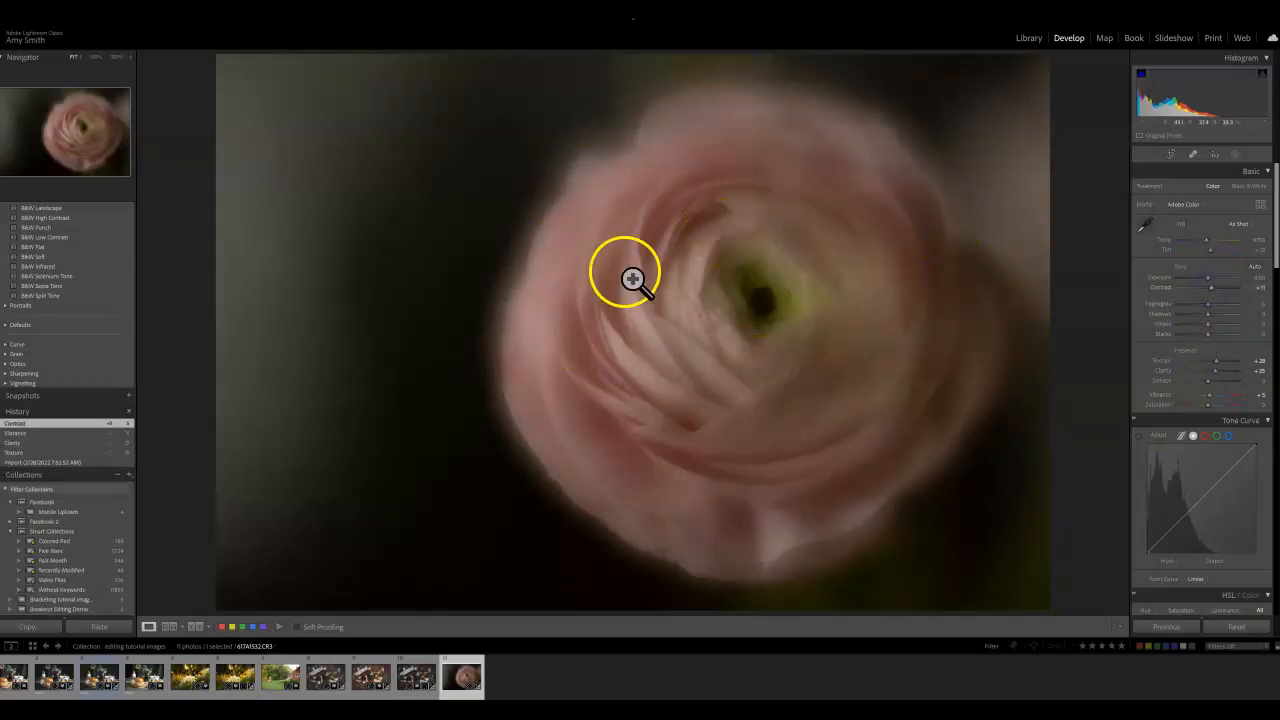
left_click(84, 463)
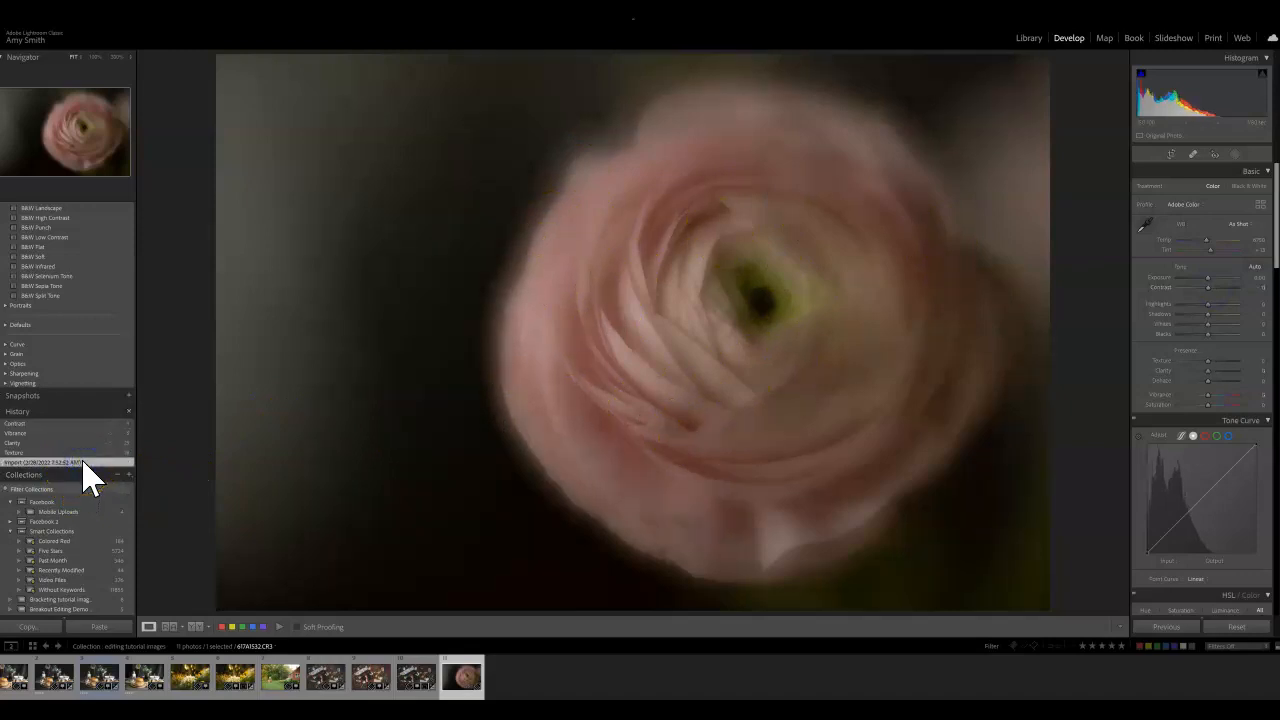
left_click(82, 423)
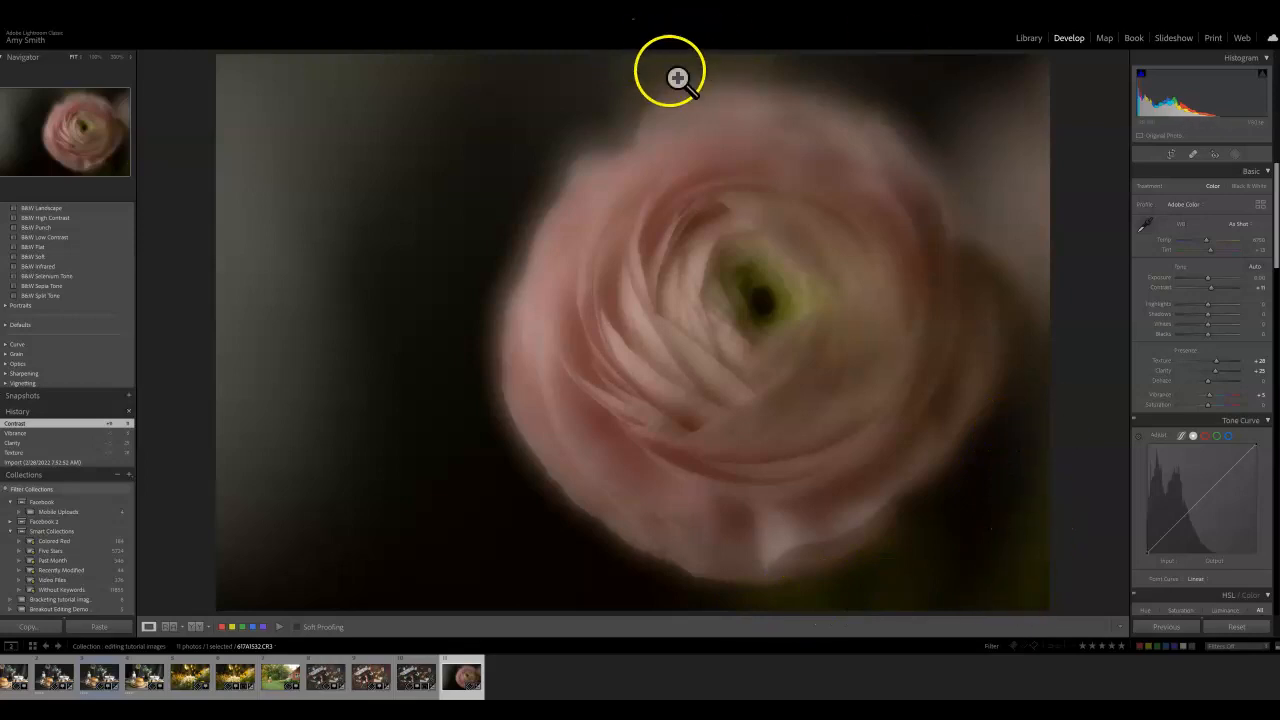
Add a brush mask over the green background patches beside and above the flower, and lower its saturation to about -46
left_click(1237, 155)
left_click(1160, 217)
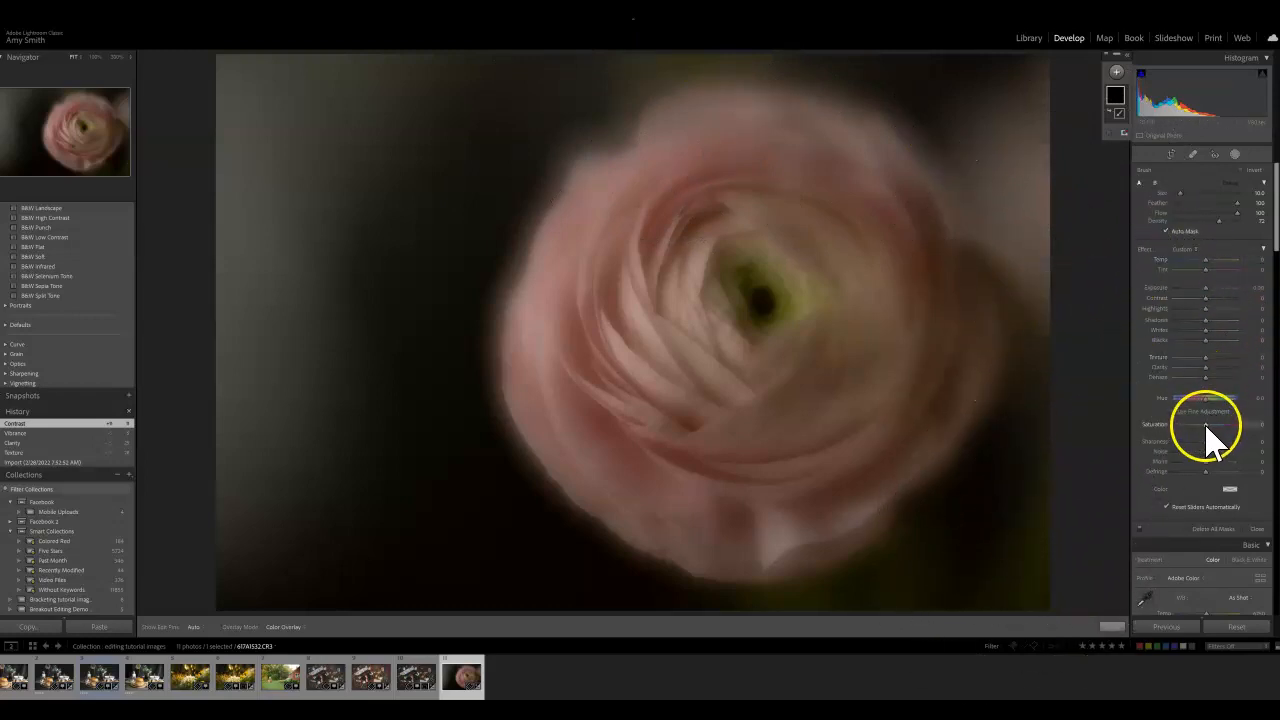
scroll(1018, 534, "up", 3)
mouse_move(1030, 517)
left_mouse_down()
mouse_move(1077, 469)
mouse_move(1041, 487)
mouse_move(1032, 584)
mouse_move(934, 624)
mouse_move(750, 611)
mouse_move(825, 607)
mouse_move(786, 609)
mouse_move(813, 605)
mouse_move(723, 613)
mouse_move(867, 593)
mouse_move(738, 609)
mouse_move(857, 600)
mouse_move(728, 610)
mouse_move(894, 575)
mouse_move(1031, 470)
left_mouse_up()
scroll(621, 78, "down", 5)
scroll(623, 72, "up", 1)
mouse_move(623, 71)
left_mouse_down()
mouse_move(791, 63)
mouse_move(680, 60)
mouse_move(599, 80)
mouse_move(745, 47)
mouse_move(776, 56)
mouse_move(608, 92)
mouse_move(751, 65)
left_mouse_up()
mouse_move(751, 146)
left_mouse_down()
mouse_move(623, 137)
mouse_move(766, 143)
left_mouse_up()
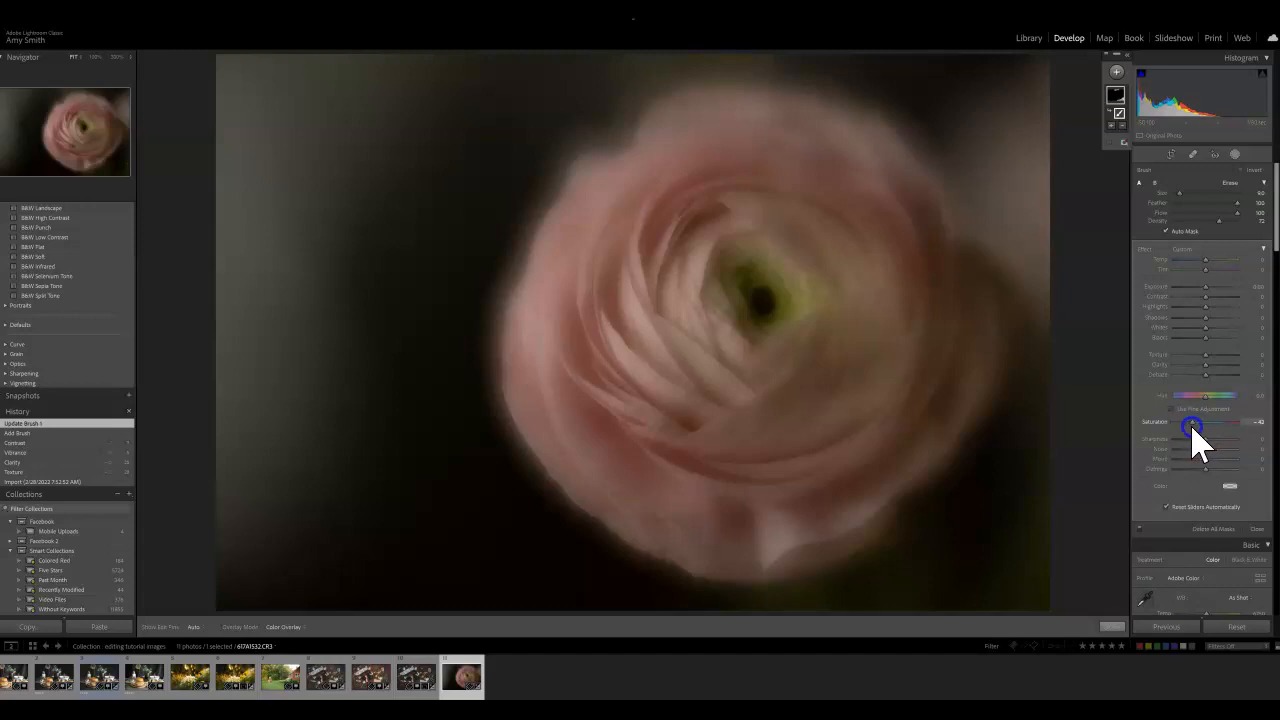
left_click_drag(1191, 427, 1188, 424)
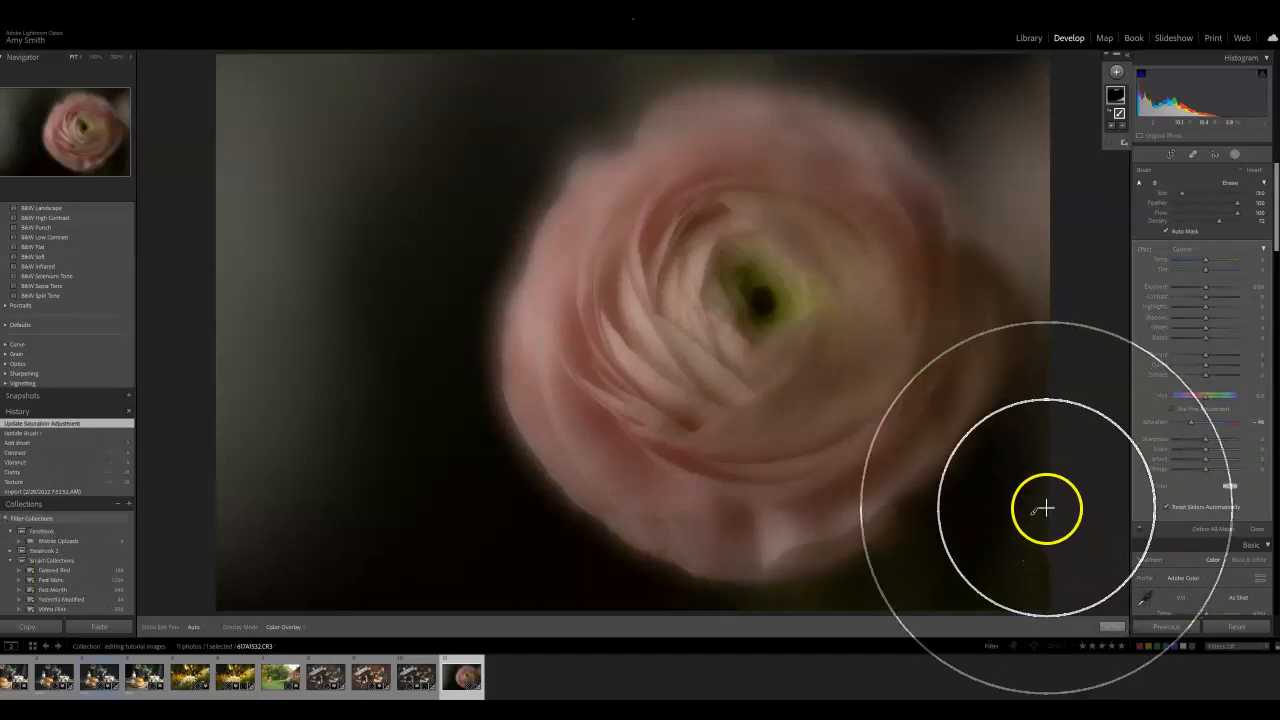
Extend the desaturating brush mask along the green background below and above the flower with a smaller brush, and finish masking
mouse_move(1034, 546)
left_mouse_down()
mouse_move(1063, 500)
mouse_move(1048, 545)
mouse_move(967, 628)
left_mouse_up()
scroll(835, 606, "down", 5)
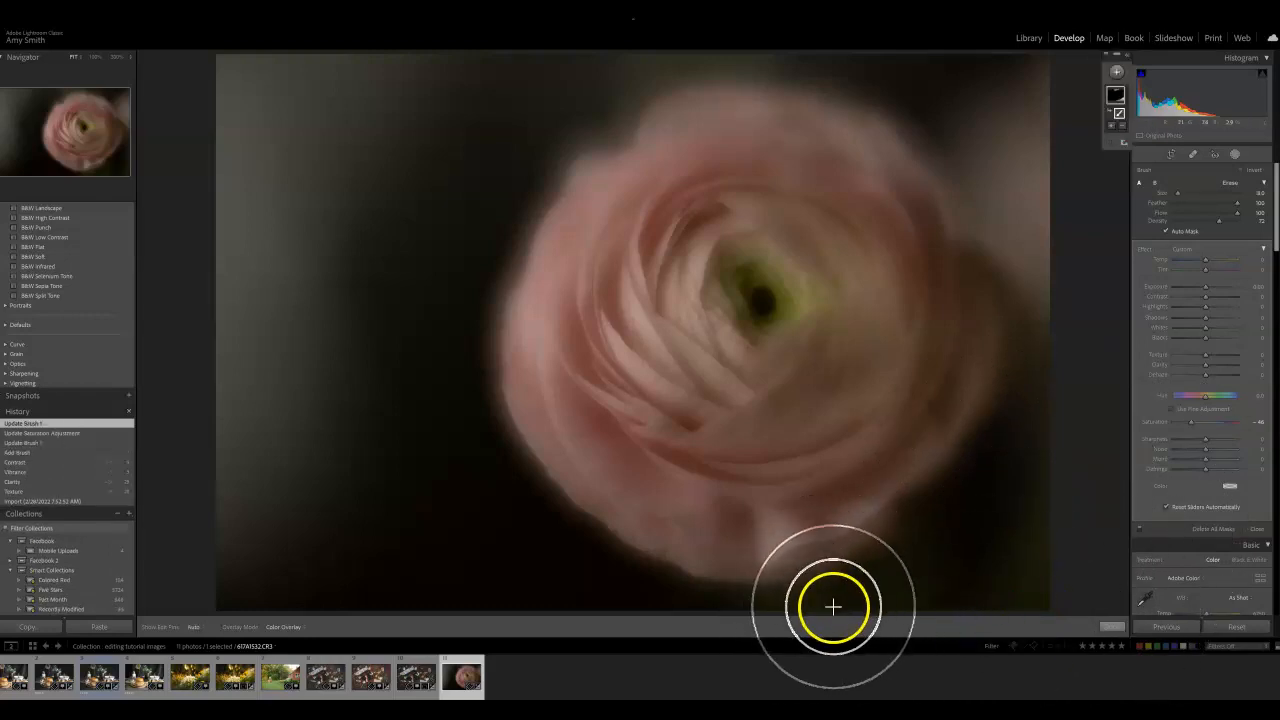
scroll(824, 596, "down", 3)
key("h")
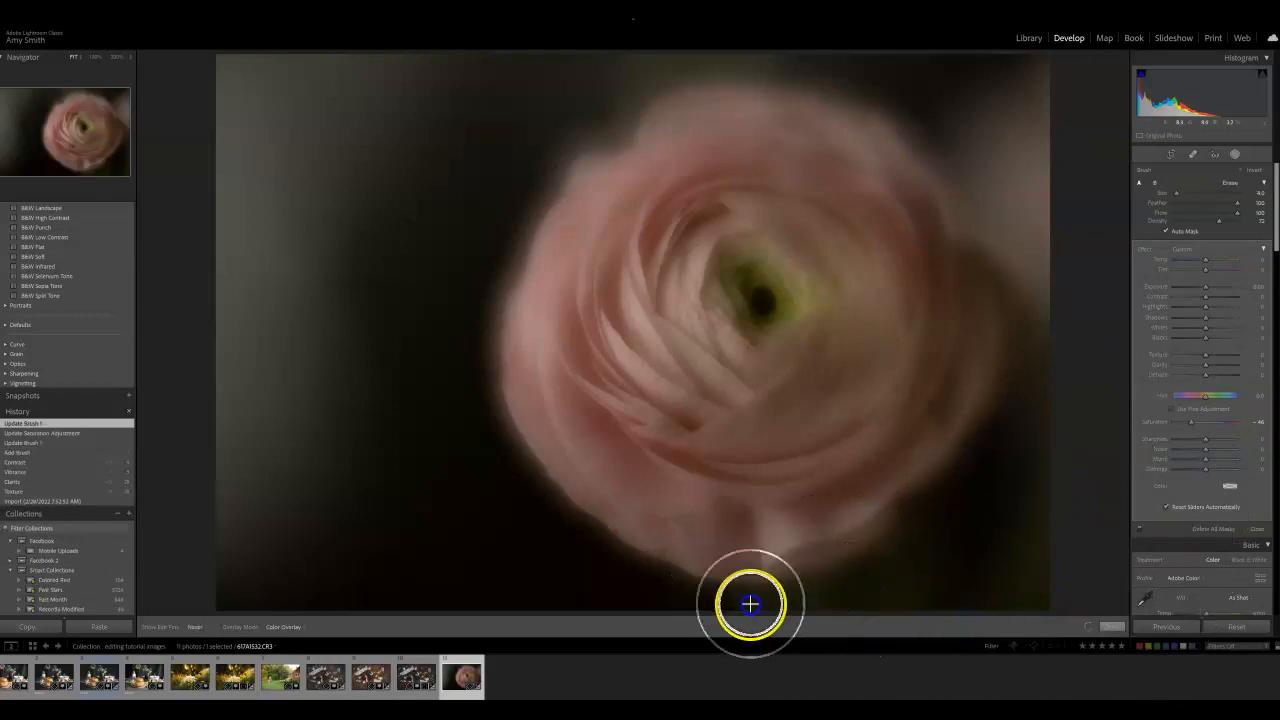
mouse_move(746, 600)
left_mouse_down()
mouse_move(886, 586)
mouse_move(791, 597)
mouse_move(880, 598)
left_mouse_up()
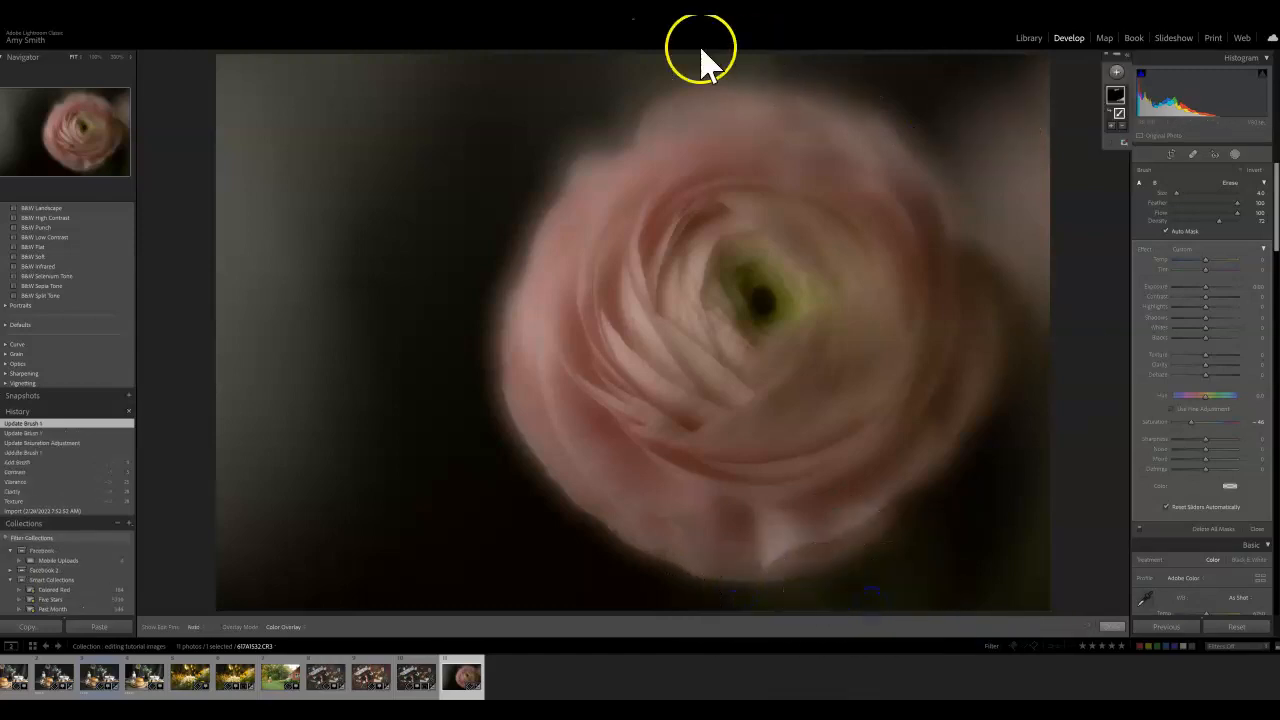
mouse_move(637, 73)
left_mouse_down()
mouse_move(768, 74)
mouse_move(625, 74)
mouse_move(870, 72)
left_mouse_up()
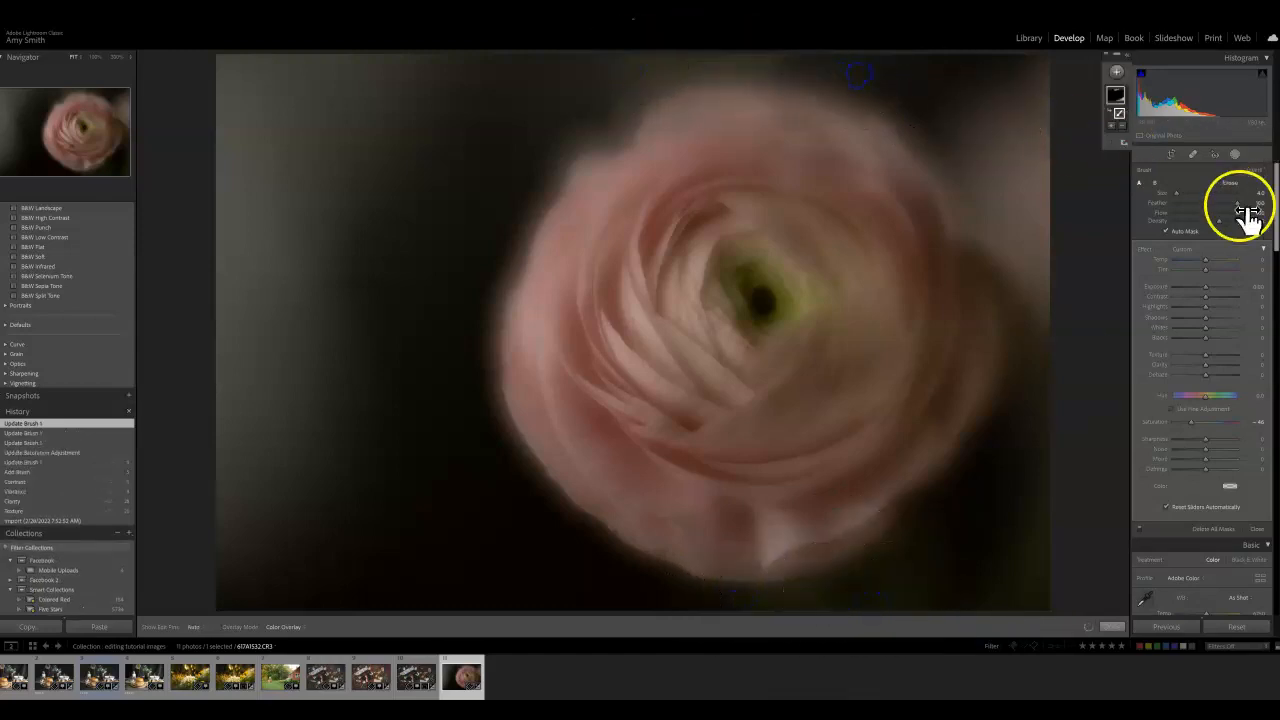
mouse_move(1022, 230)
left_mouse_down()
mouse_move(944, 428)
mouse_move(940, 391)
mouse_move(855, 360)
mouse_move(882, 449)
mouse_move(866, 416)
mouse_move(765, 328)
left_mouse_up()
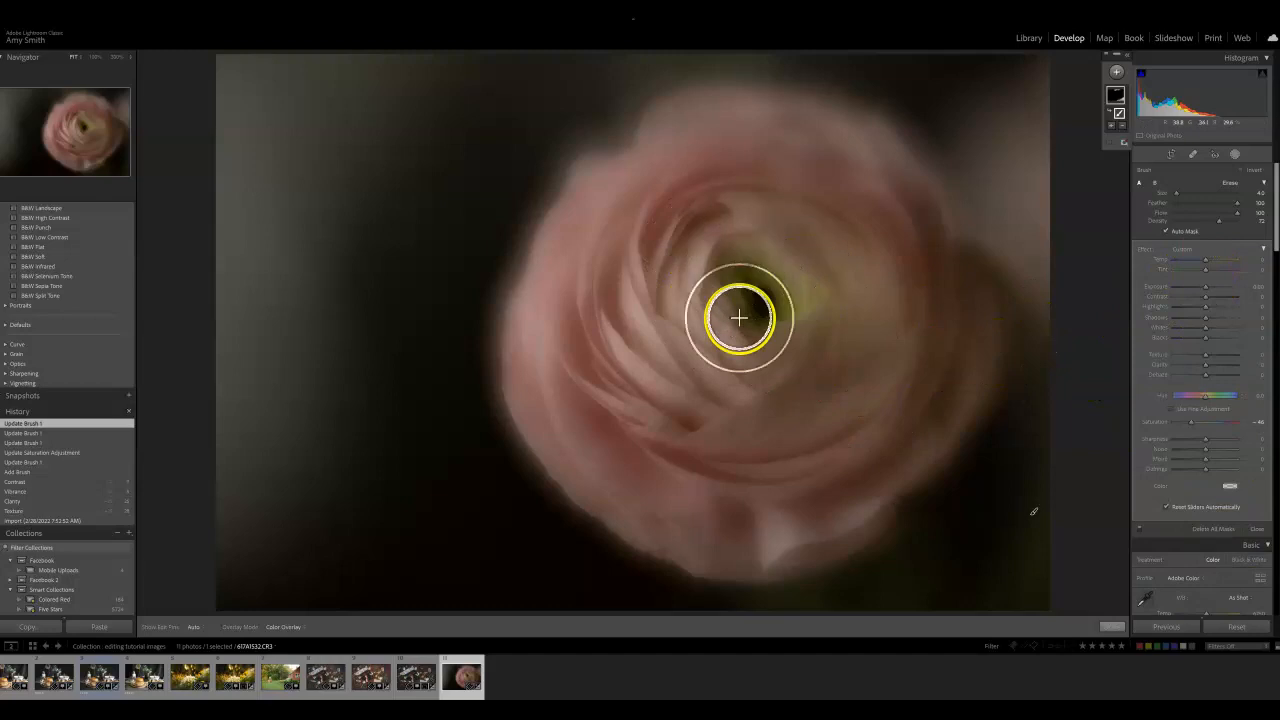
mouse_move(721, 303)
left_mouse_down()
mouse_move(774, 266)
mouse_move(786, 306)
mouse_move(749, 295)
mouse_move(817, 382)
left_mouse_up()
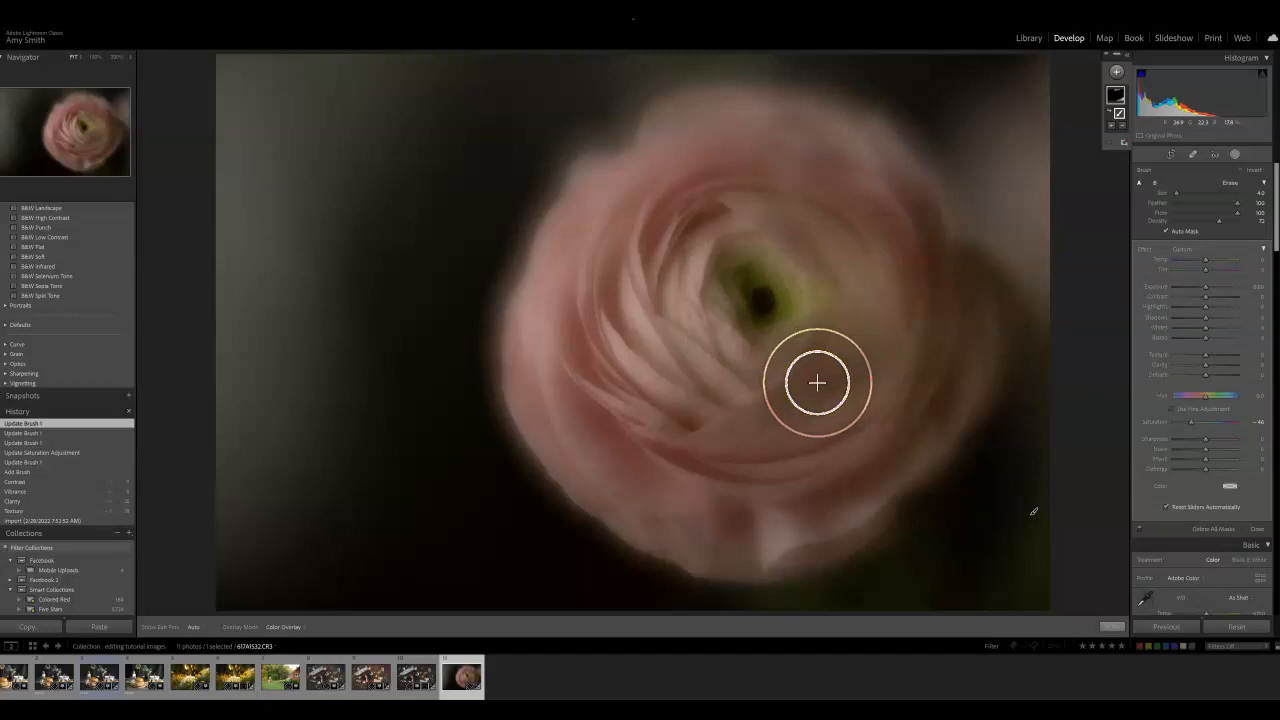
left_click(1112, 626)
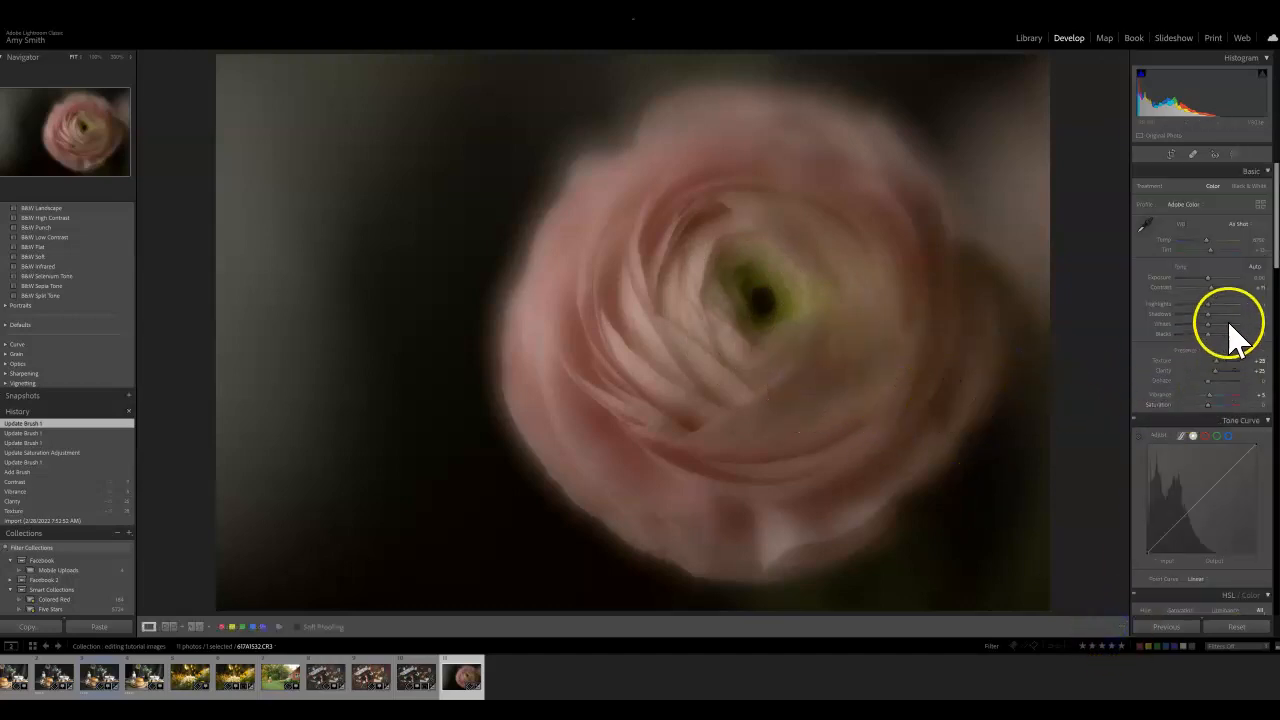
Increase the photo's sharpening amount slightly
left_click_drag(1276, 203, 1276, 403)
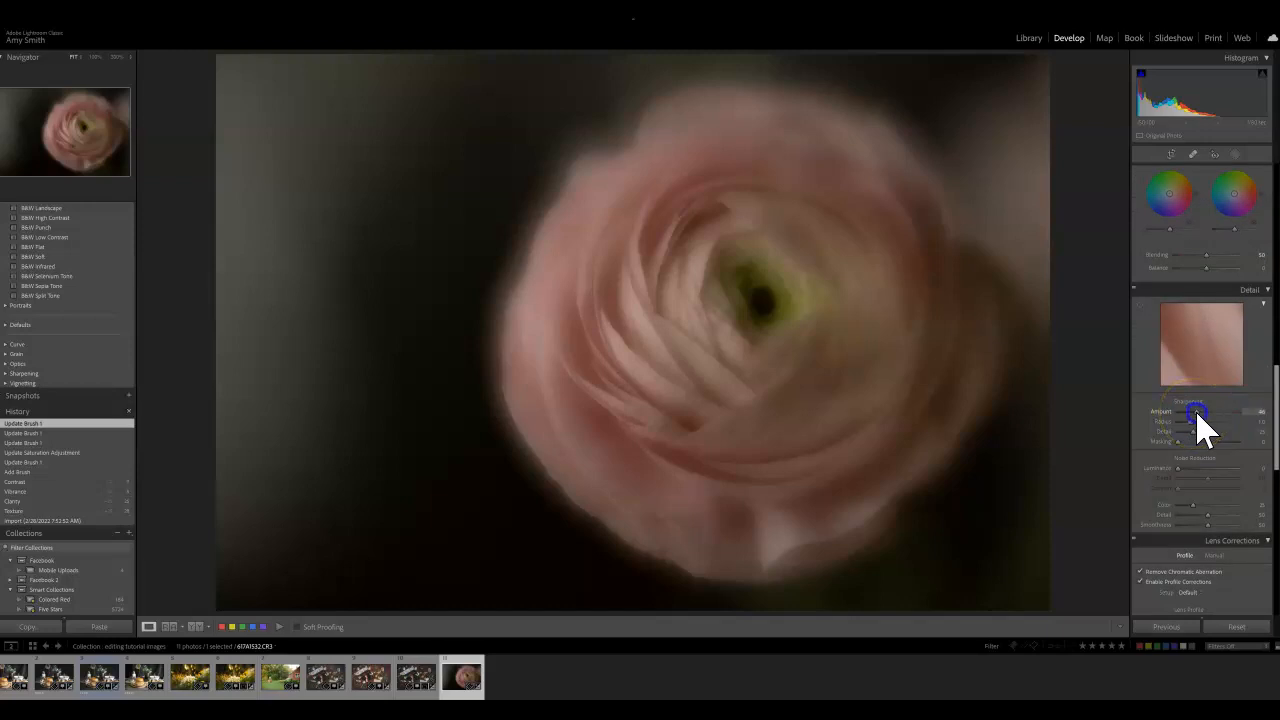
left_click_drag(1199, 413, 1199, 413)
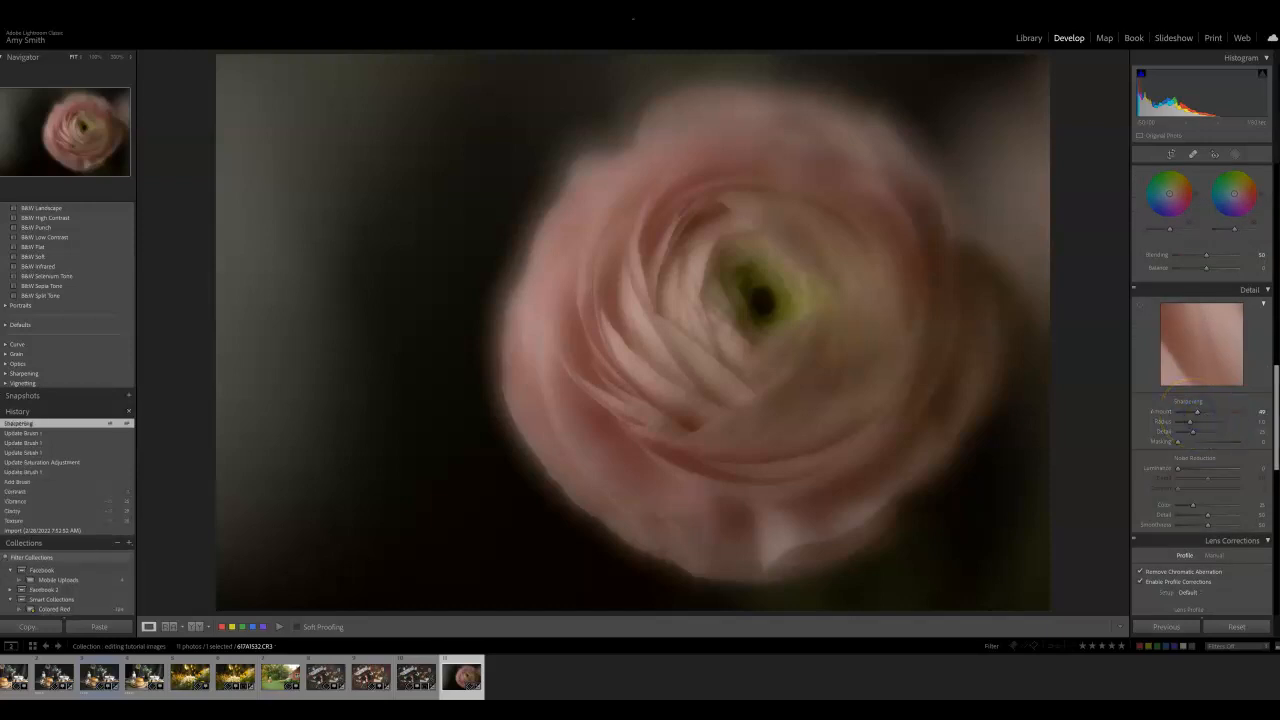
left_click_drag(1274, 435, 1275, 233)
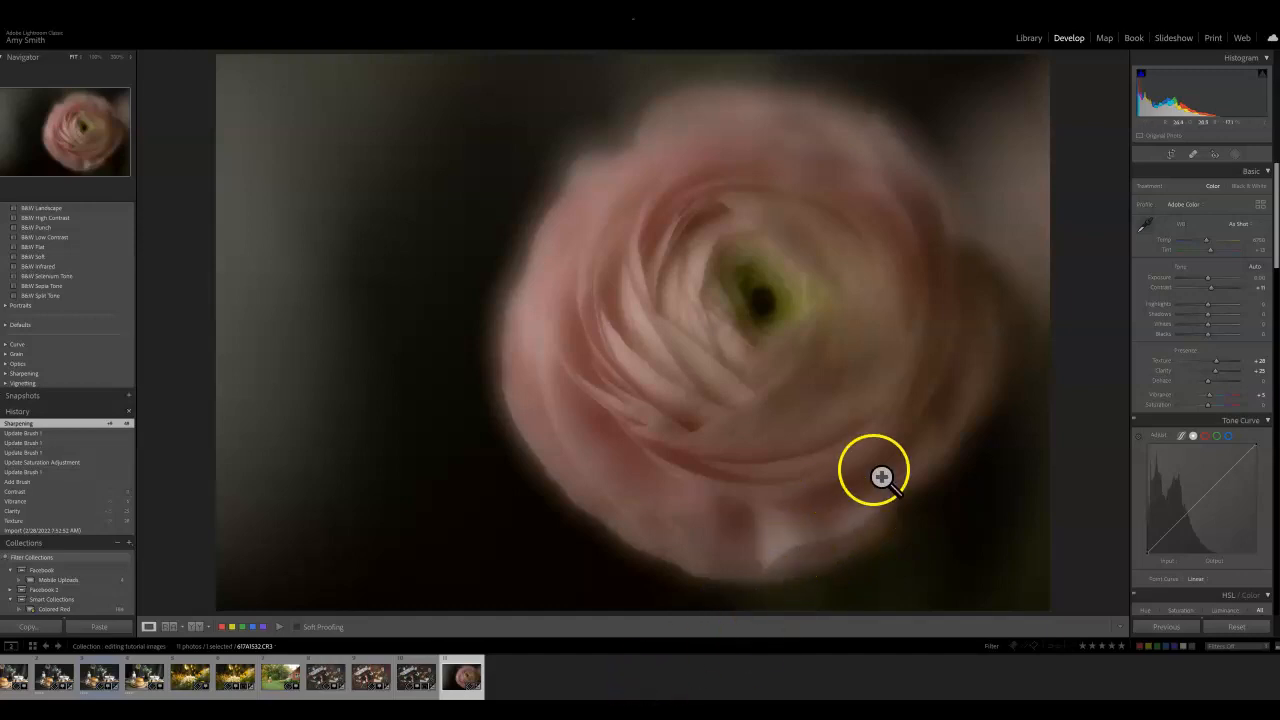
Create a new brush mask with Shadows 16, Texture 23 and Clarity 9 for the flower
left_click(1235, 154)
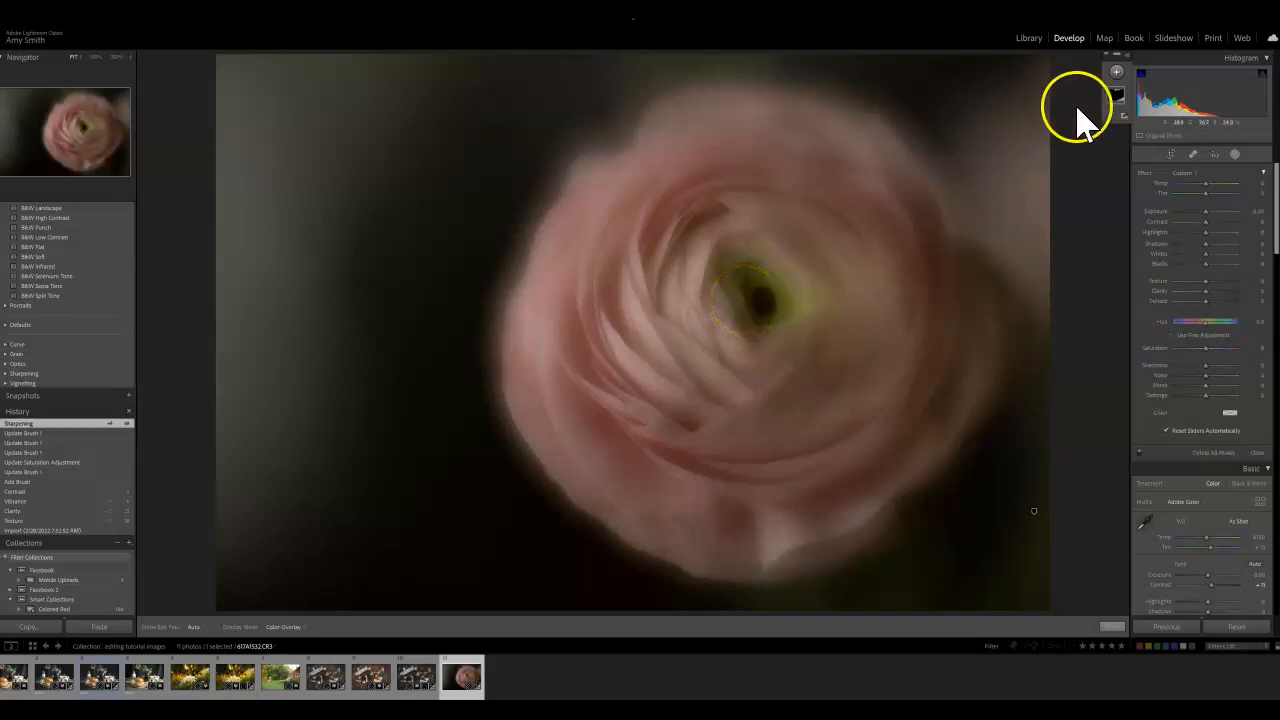
left_click(1117, 72)
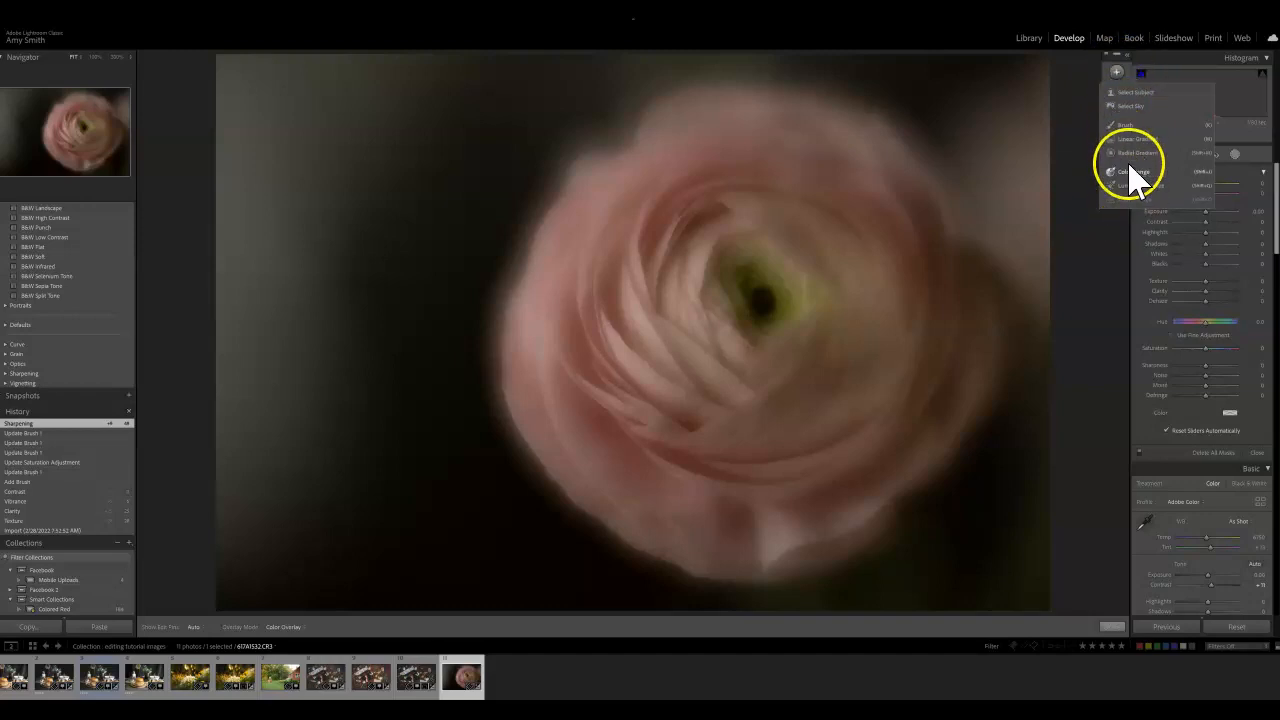
left_click(1124, 125)
mouse_move(866, 268)
left_mouse_down()
mouse_move(758, 357)
mouse_move(822, 320)
mouse_move(885, 308)
mouse_move(959, 214)
mouse_move(738, 296)
mouse_move(760, 298)
mouse_move(740, 297)
mouse_move(758, 321)
mouse_move(751, 369)
left_mouse_up()
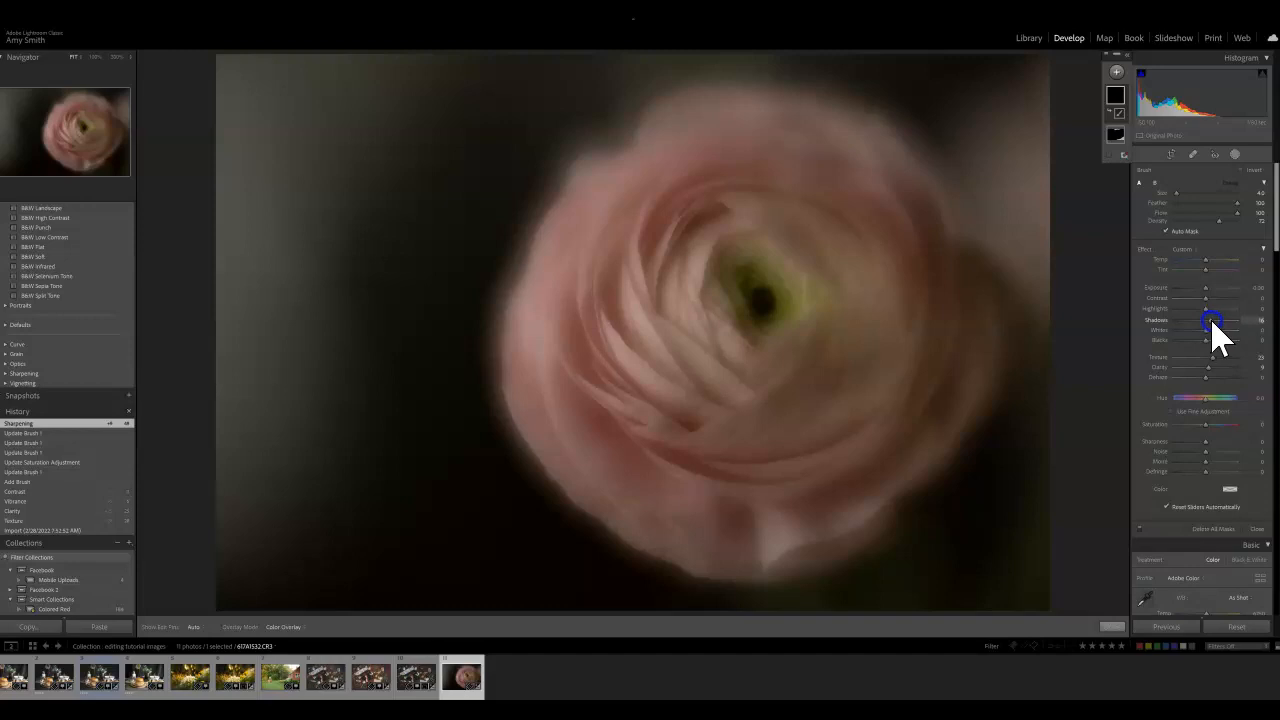
Paint the detail mask over the flower's centre and inner petals with a larger brush, and set its exposure to 0.20
scroll(760, 292, "up", 6)
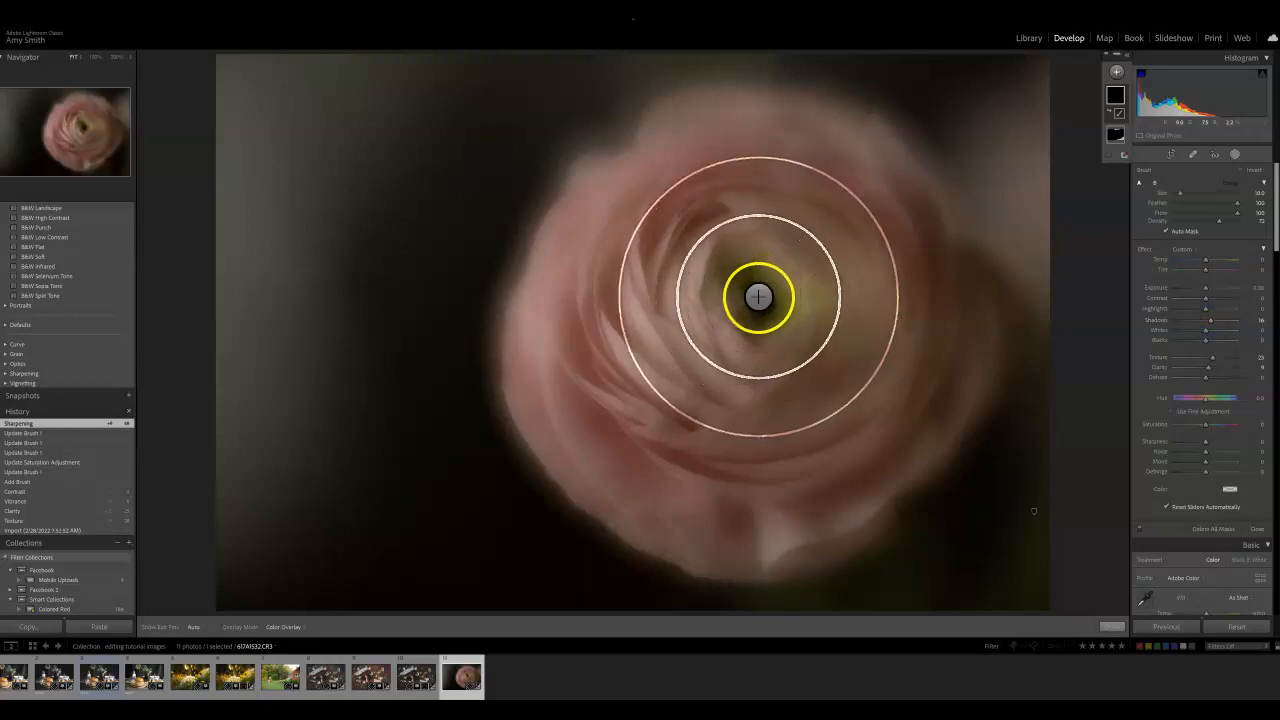
mouse_move(757, 303)
left_mouse_down()
mouse_move(782, 310)
mouse_move(728, 306)
mouse_move(749, 277)
left_mouse_up()
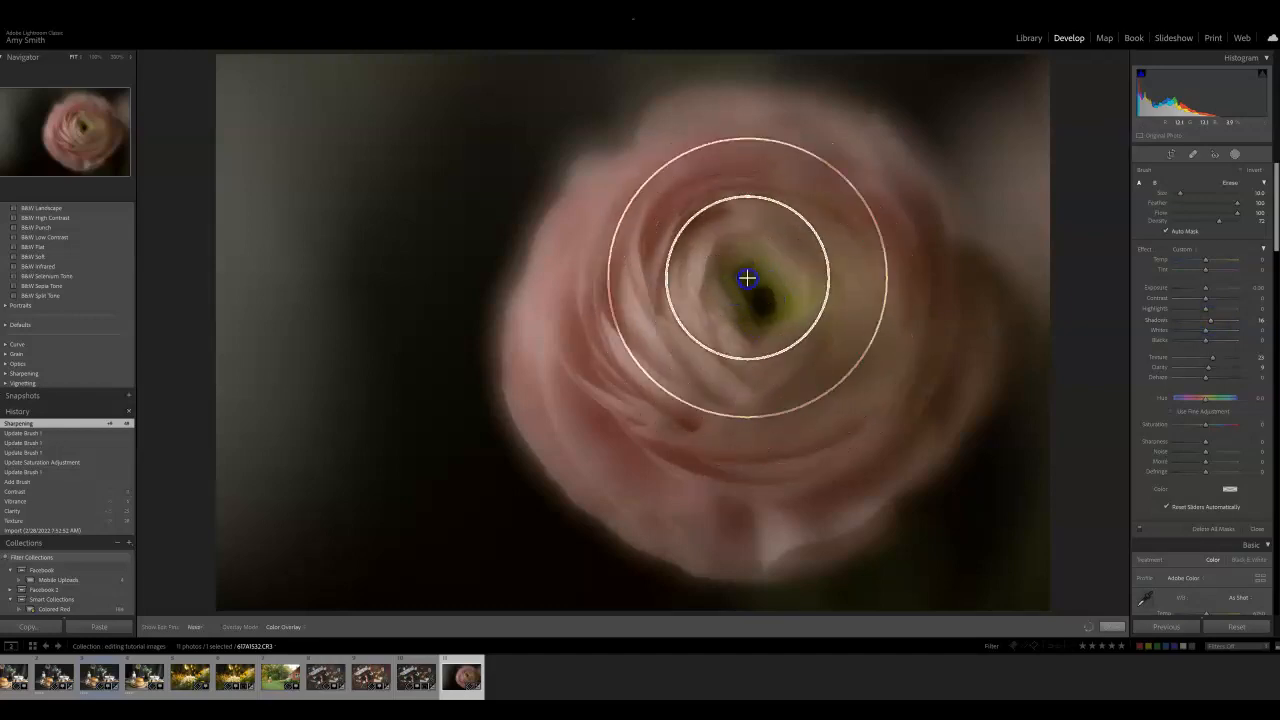
mouse_move(780, 334)
left_mouse_down()
mouse_move(783, 281)
mouse_move(740, 327)
mouse_move(784, 330)
mouse_move(776, 270)
mouse_move(699, 312)
mouse_move(785, 267)
mouse_move(716, 308)
mouse_move(779, 338)
mouse_move(761, 262)
left_mouse_up()
mouse_move(690, 380)
left_mouse_down()
mouse_move(651, 329)
mouse_move(647, 345)
left_mouse_up()
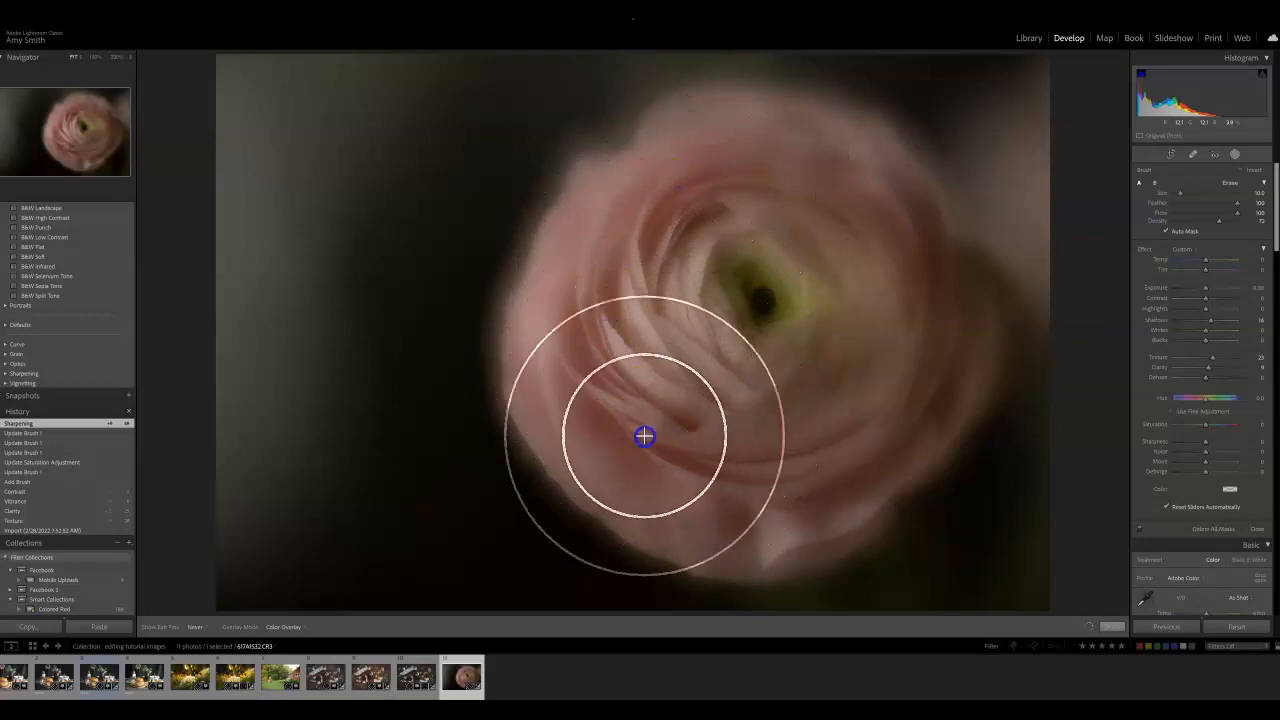
mouse_move(691, 498)
left_mouse_down()
mouse_move(654, 460)
mouse_move(622, 386)
left_mouse_up()
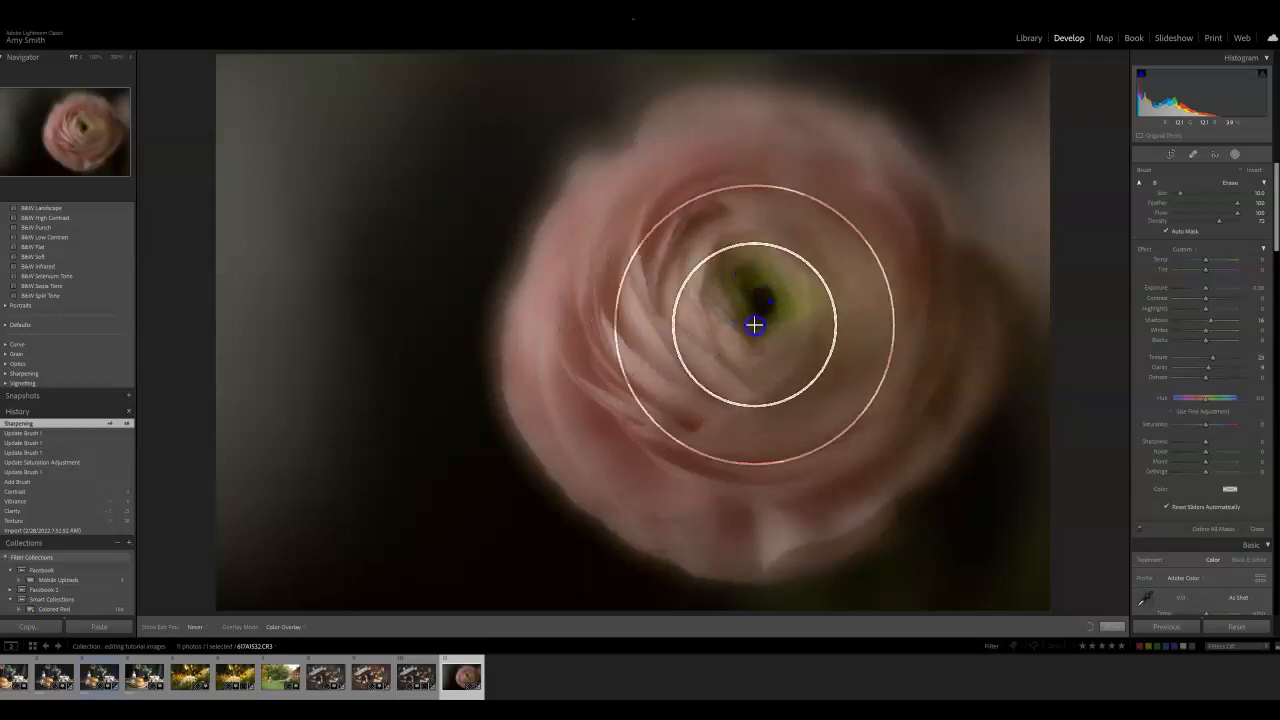
left_click(792, 287)
left_click_drag(792, 287, 788, 314)
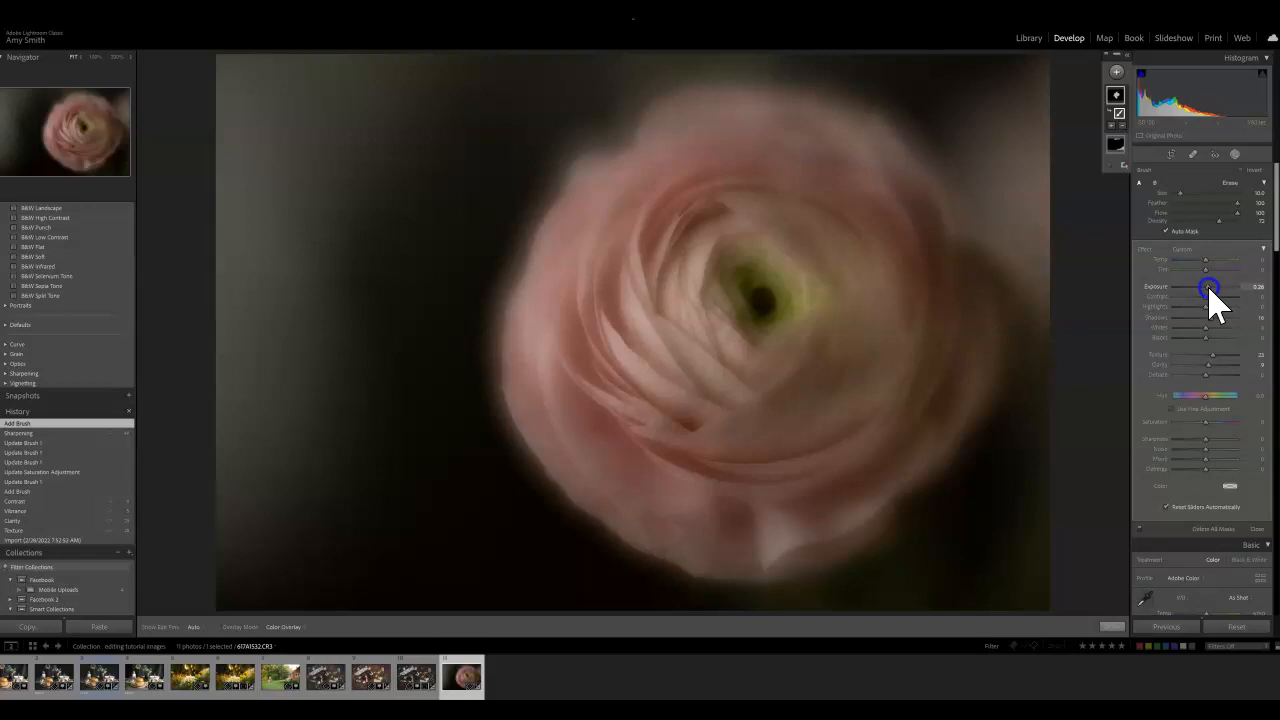
left_click_drag(1210, 290, 1208, 289)
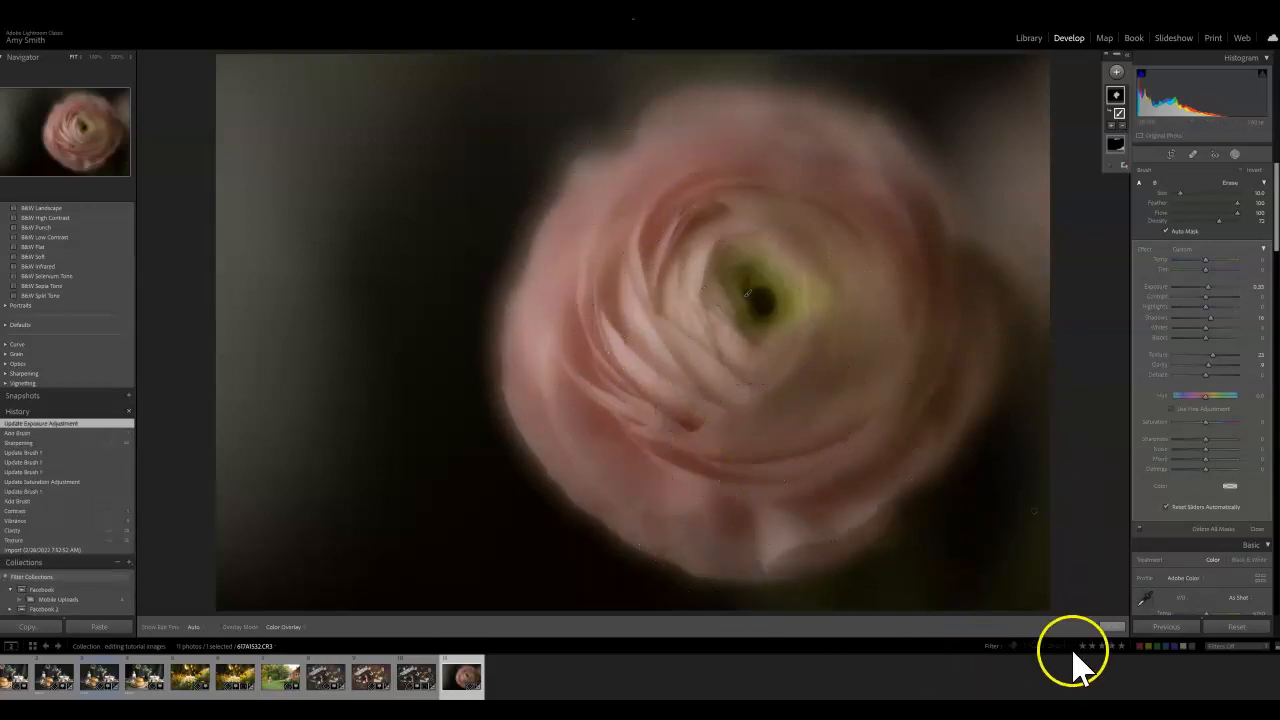
left_click(1112, 627)
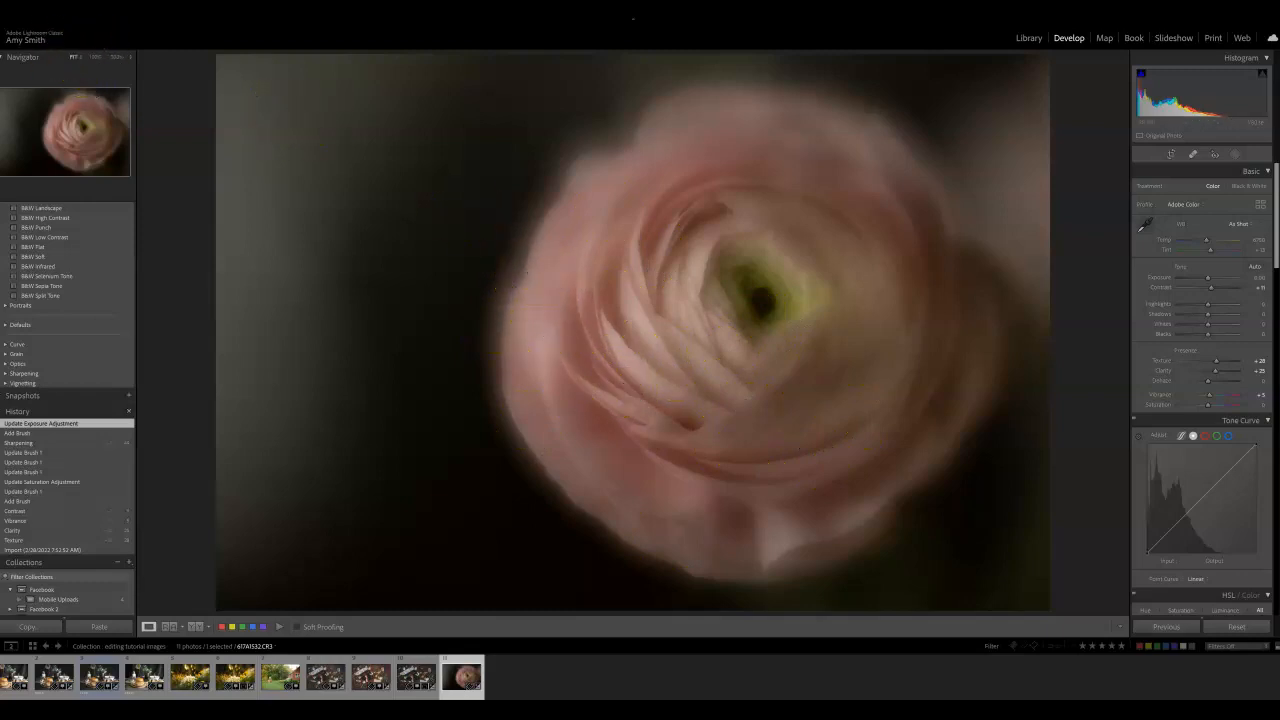
Open the edited photo in Adobe Photoshop 2022 and dismiss the What's new window
left_click(41, 10)
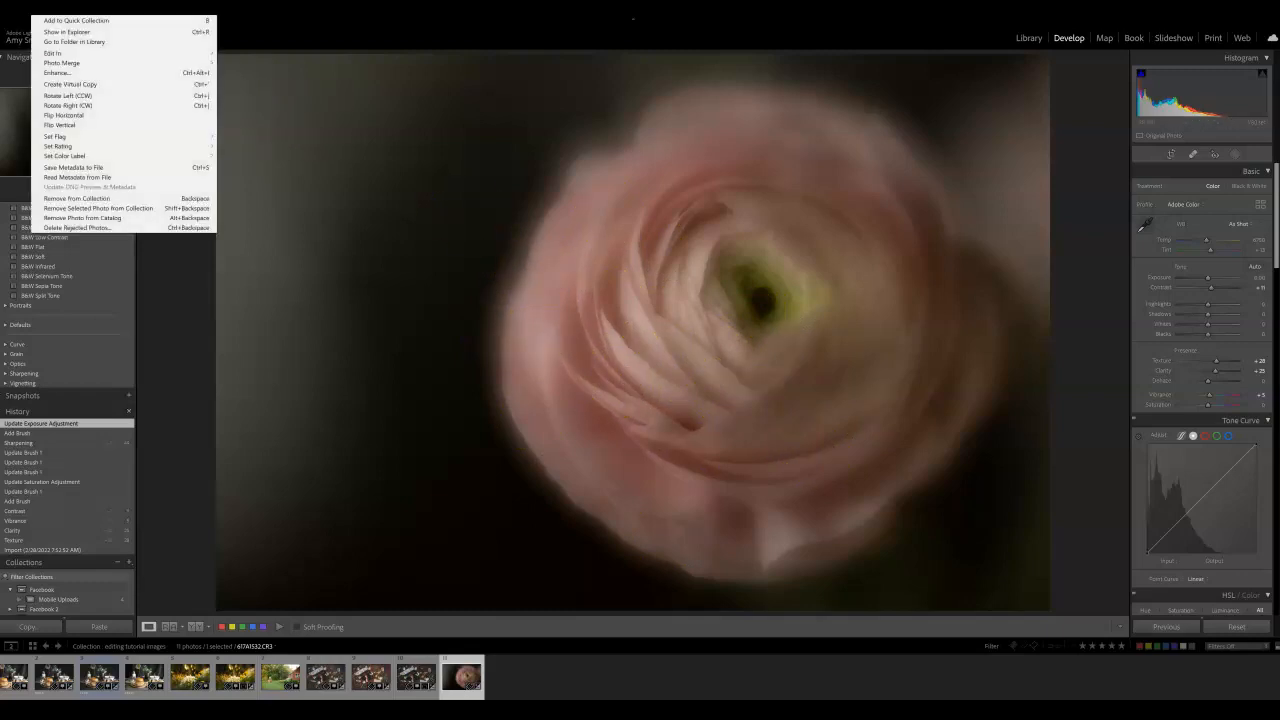
mouse_move(217, 53)
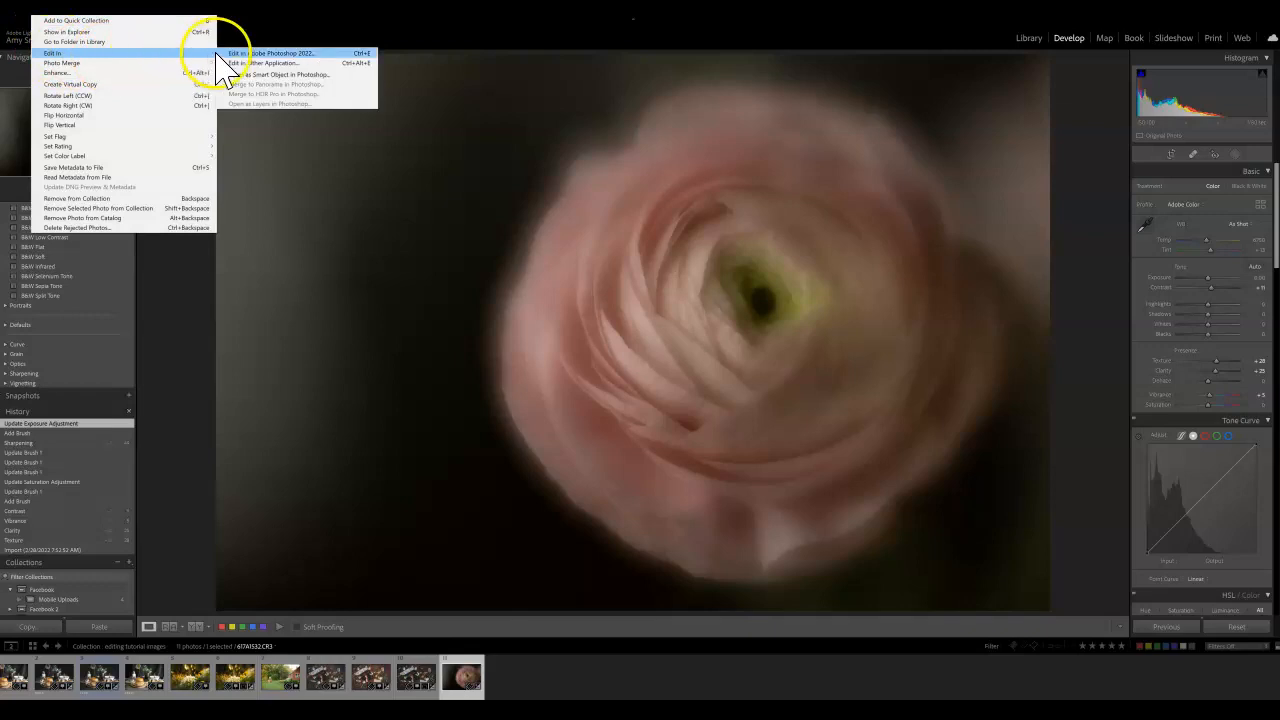
left_click(270, 53)
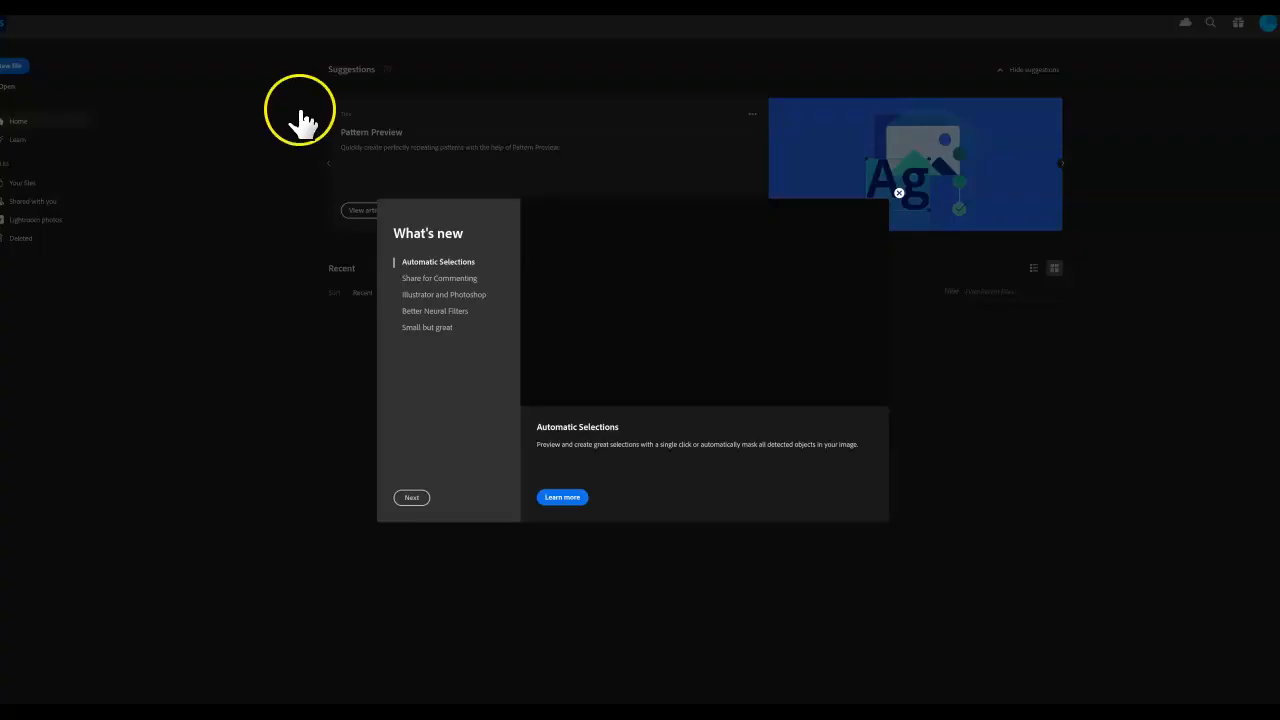
left_click(899, 194)
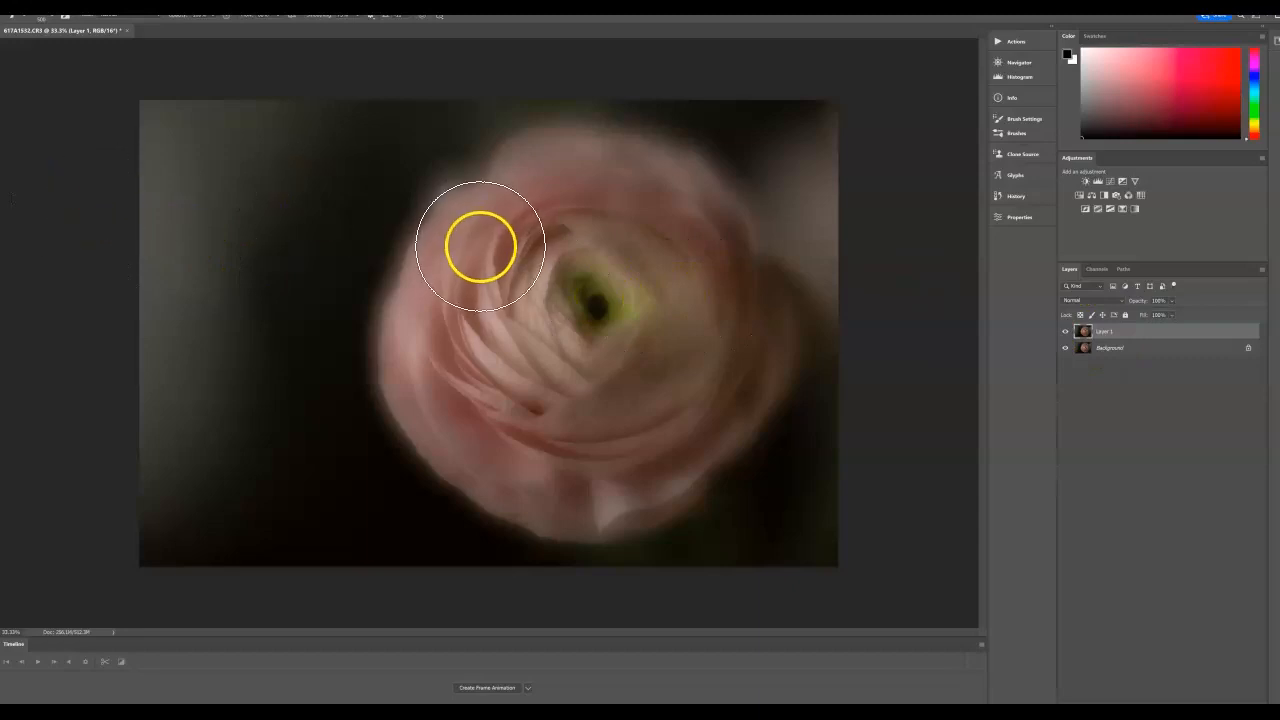
Place the untitled-100 image from the Bokeh Light Overlays folder as an embedded overlay on the flower photo
left_click(12, 7)
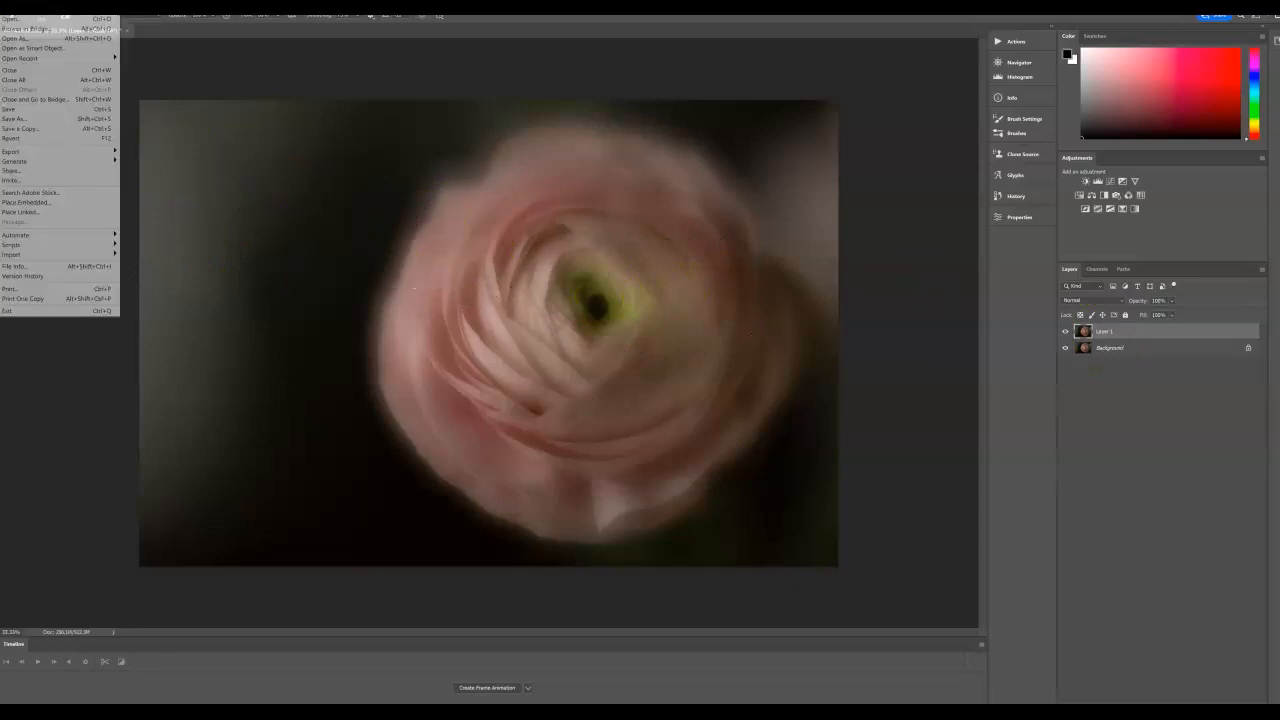
left_click(26, 203)
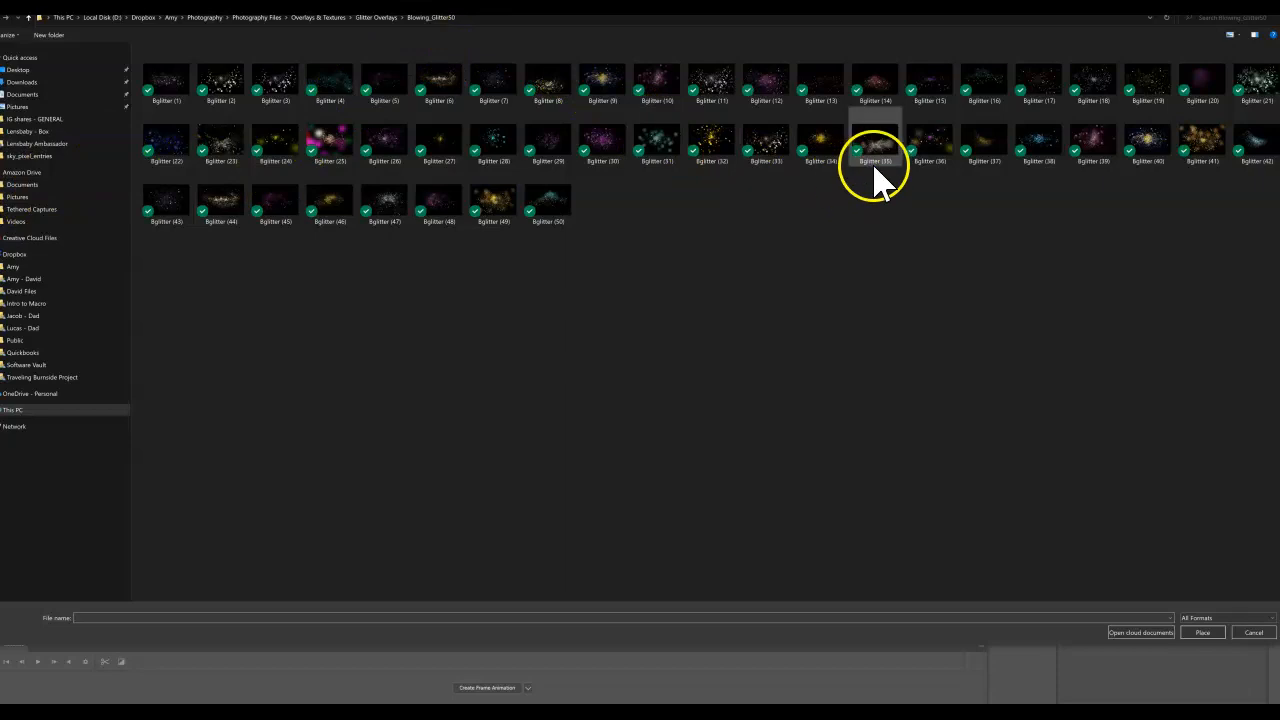
left_click(305, 18)
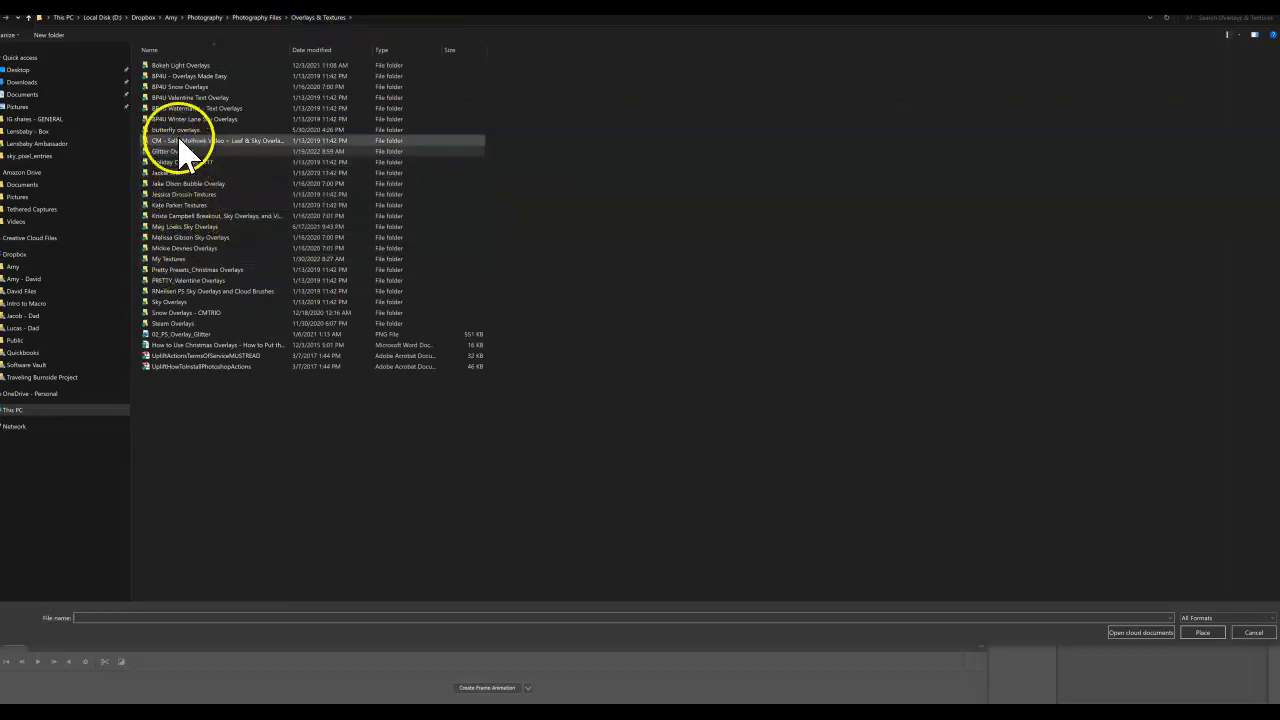
left_click(180, 67)
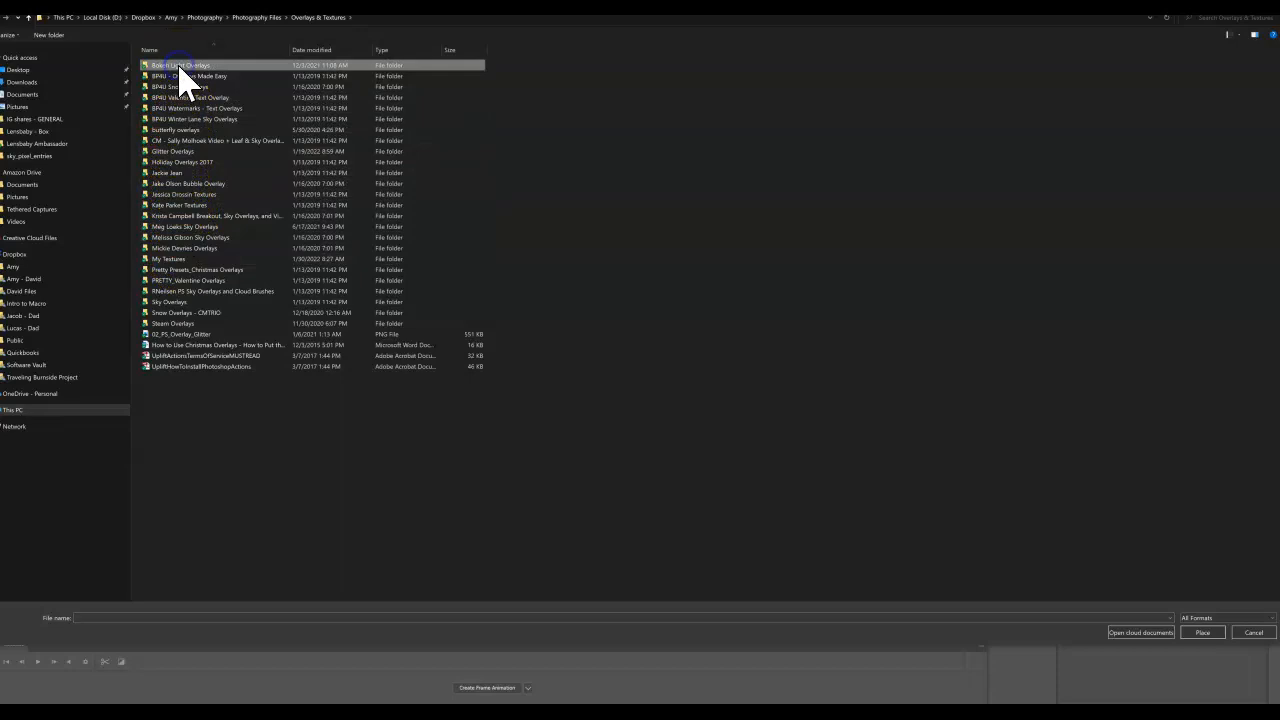
double_click(180, 67)
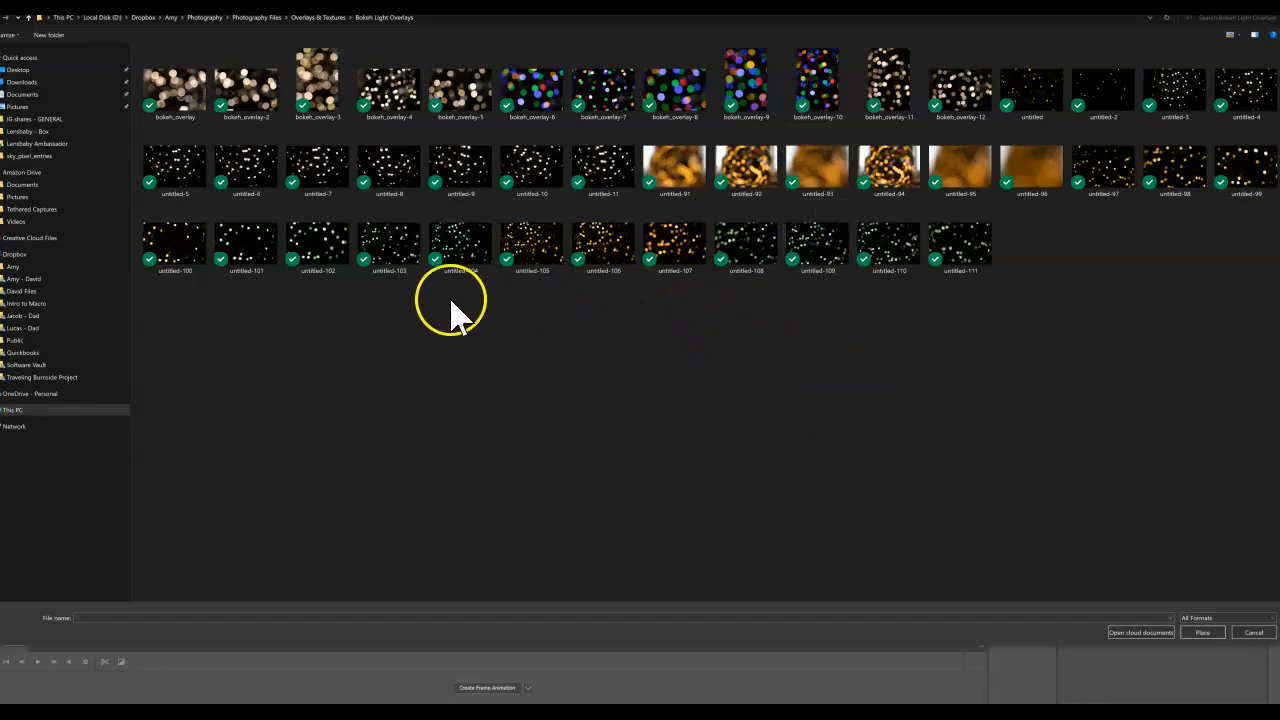
left_click(180, 258)
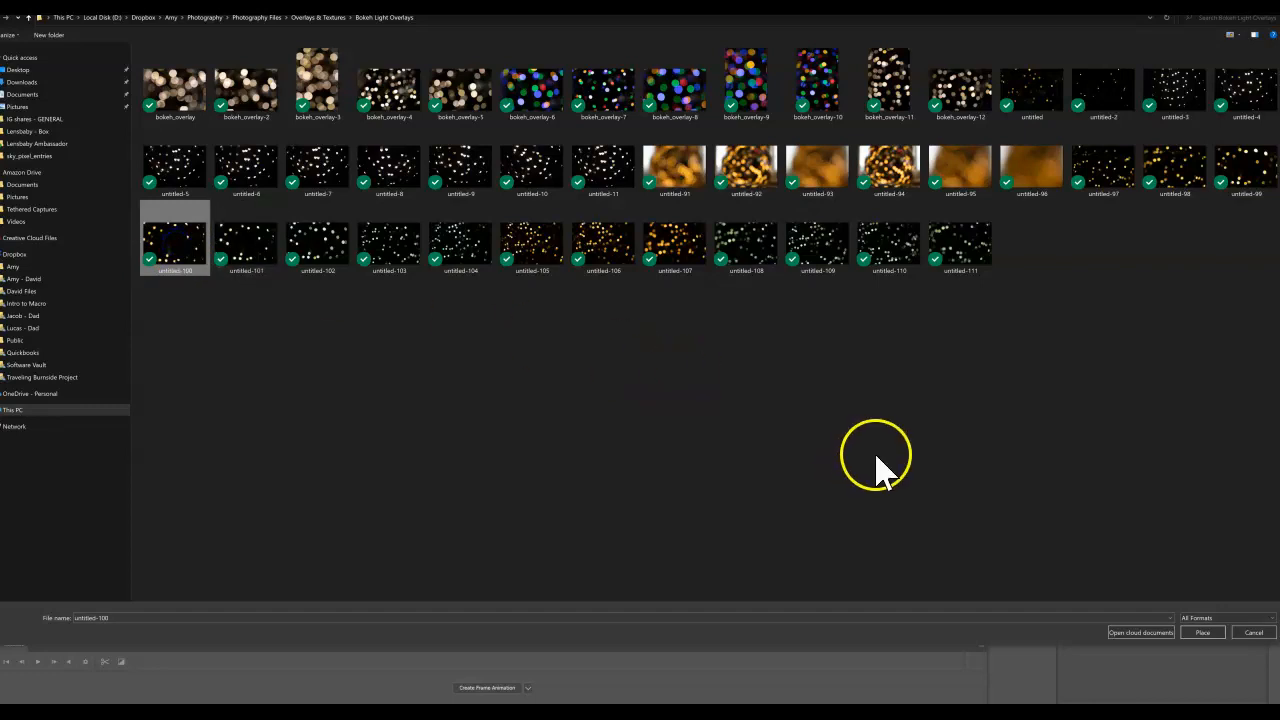
left_click(1203, 632)
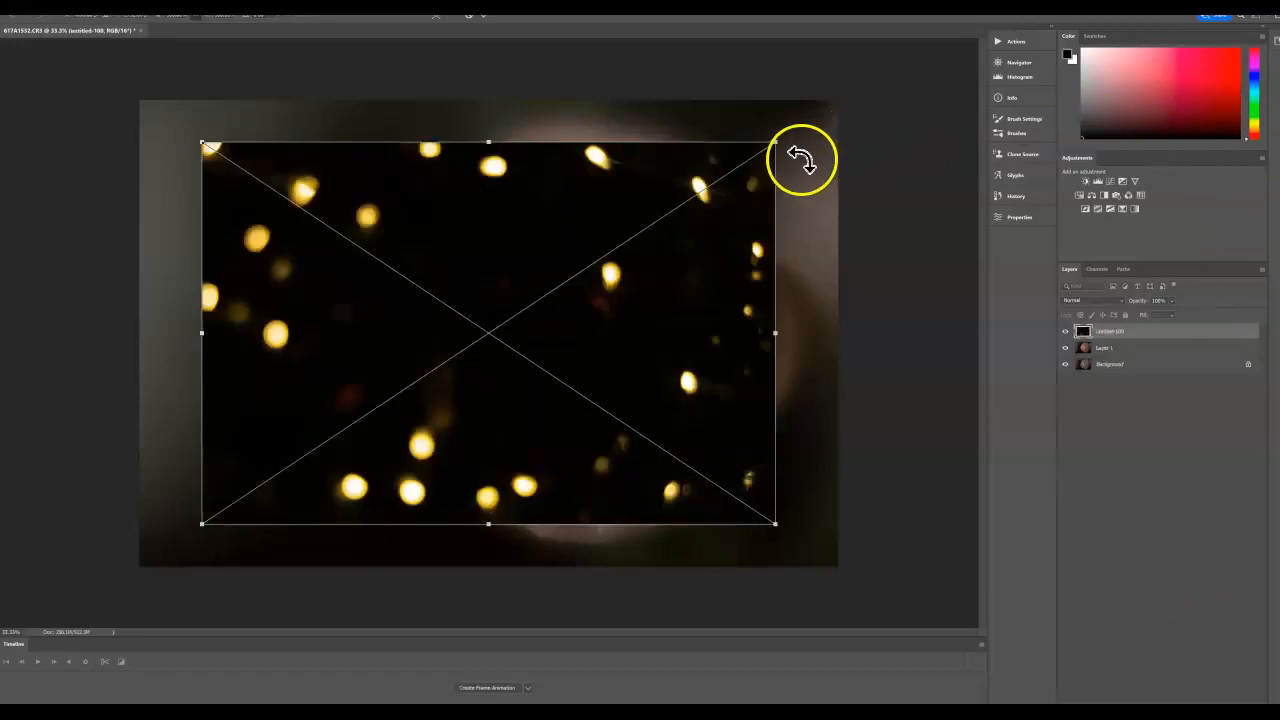
Try enlarging the untitled-100 overlay past the photo's edges and lowering its opacity so the flower shows through
left_click_drag(776, 142, 947, 108)
left_click_drag(202, 524, 120, 572)
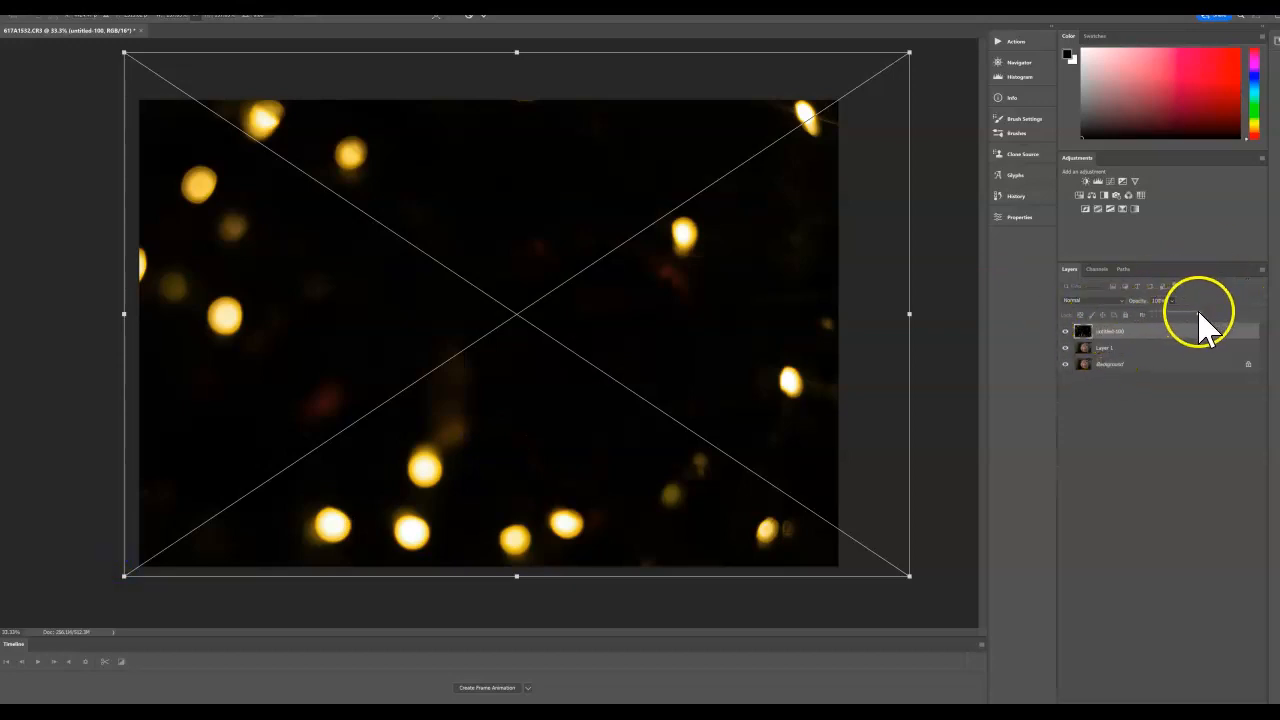
left_click_drag(1180, 315, 1178, 315)
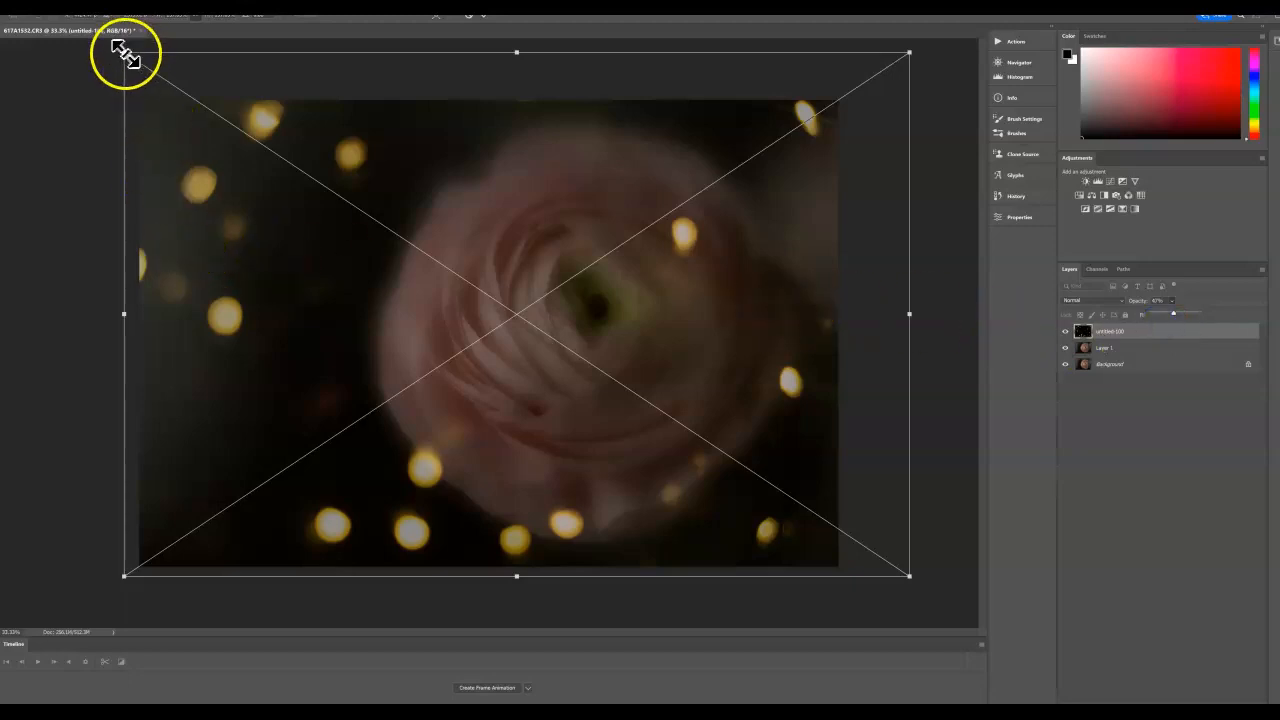
mouse_move(131, 61)
left_mouse_down()
mouse_move(149, 73)
mouse_move(133, 74)
left_mouse_up()
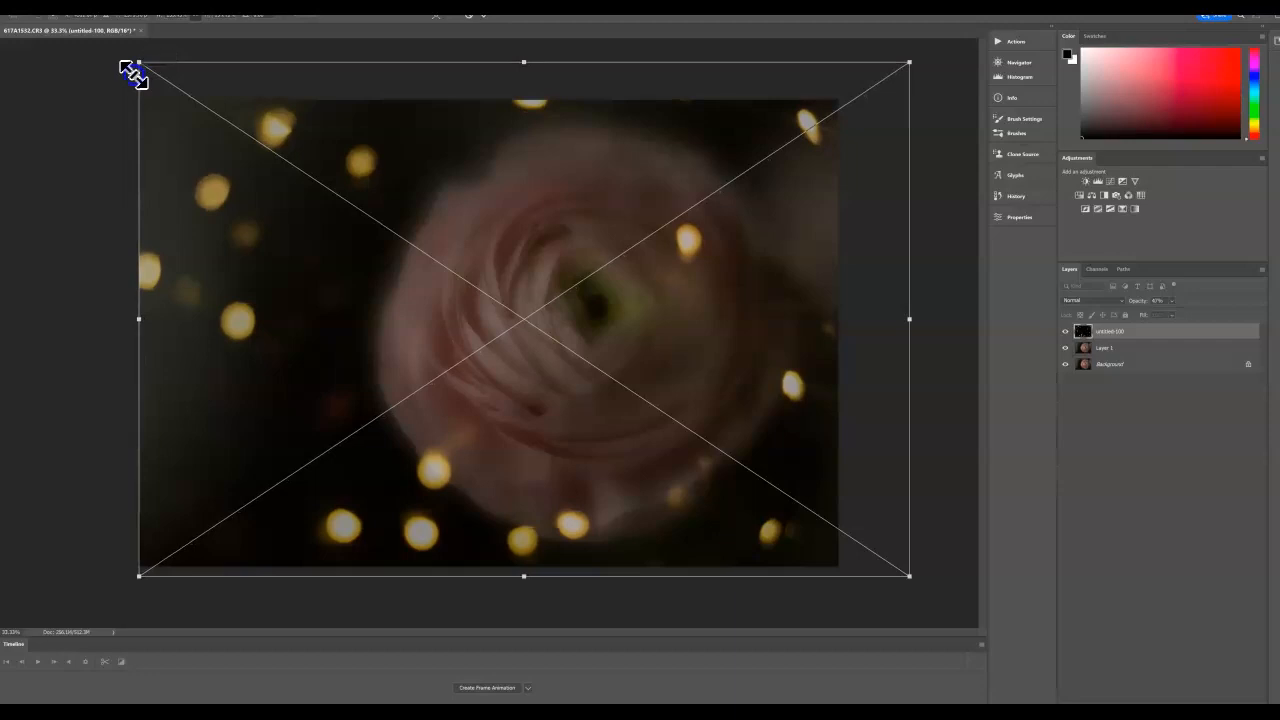
Try rotating the untitled-100 overlay clockwise and enlarging it to move its lights around the flower
left_click_drag(931, 537, 800, 645)
mouse_move(673, 548)
left_mouse_down()
mouse_move(627, 555)
mouse_move(586, 445)
mouse_move(650, 547)
left_mouse_up()
left_click_drag(930, 422, 945, 358)
left_click_drag(651, 434, 720, 443)
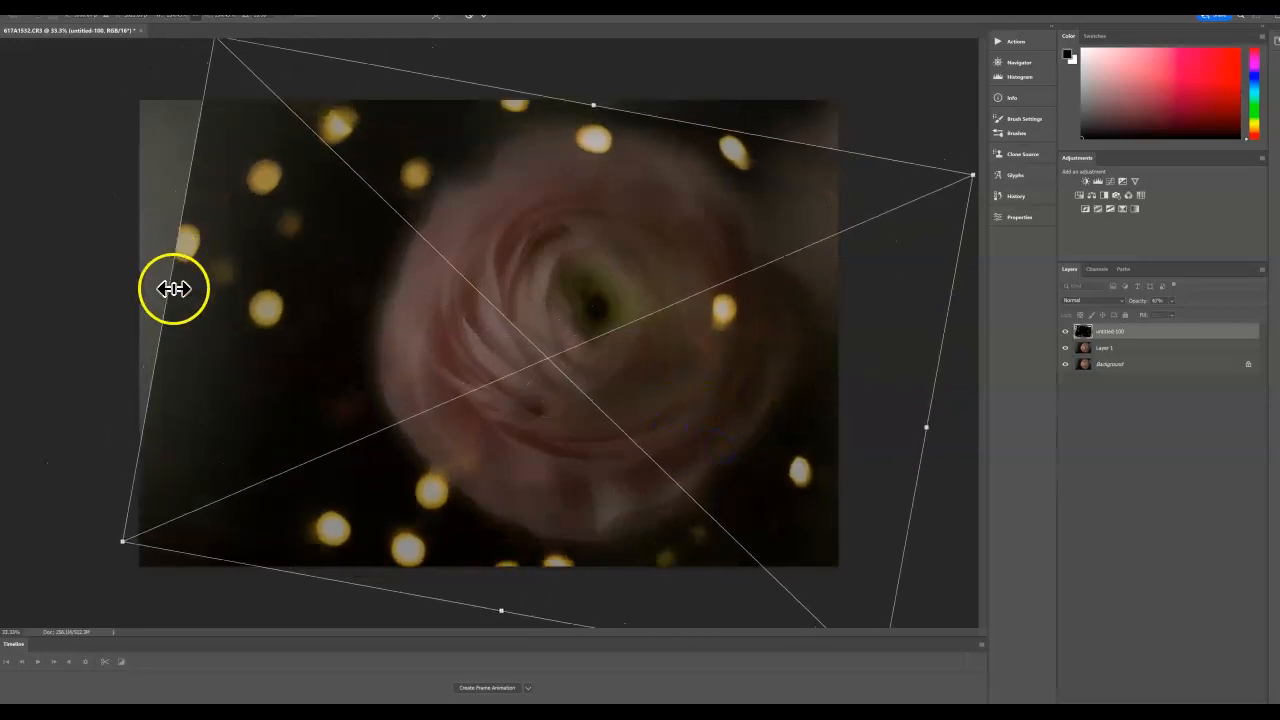
left_click_drag(138, 267, 95, 250)
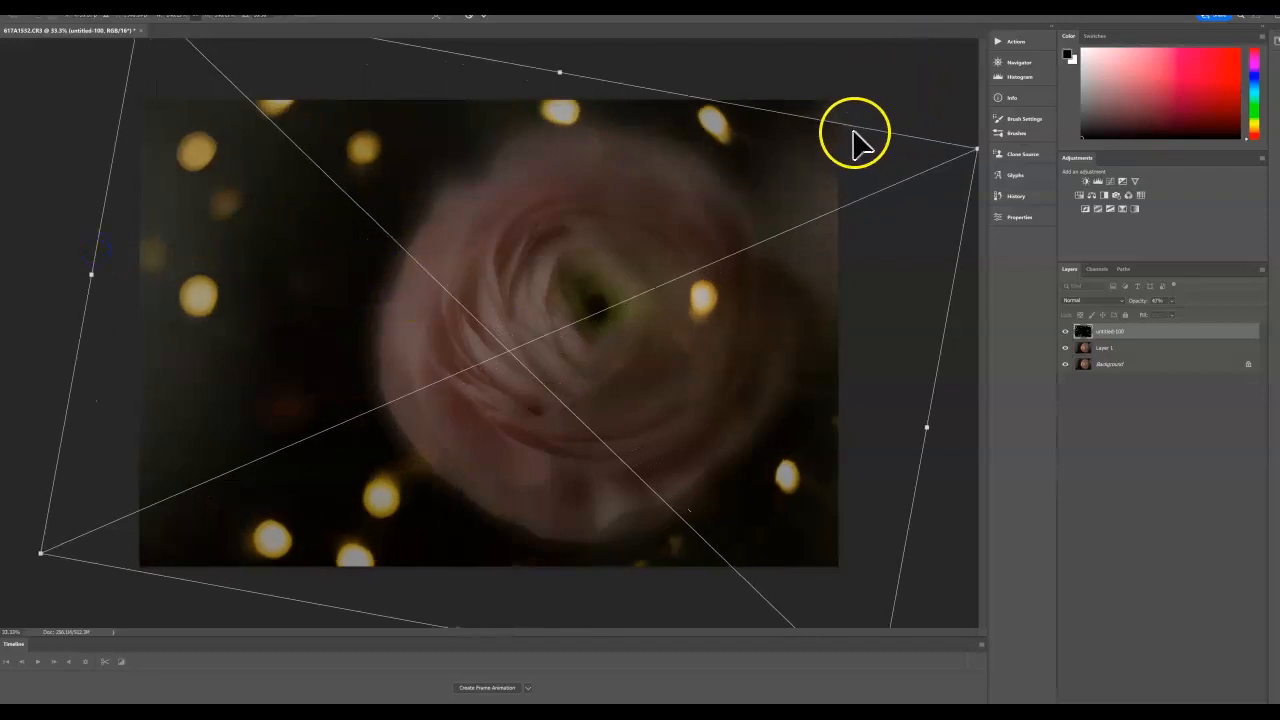
left_click_drag(986, 136, 1032, 133)
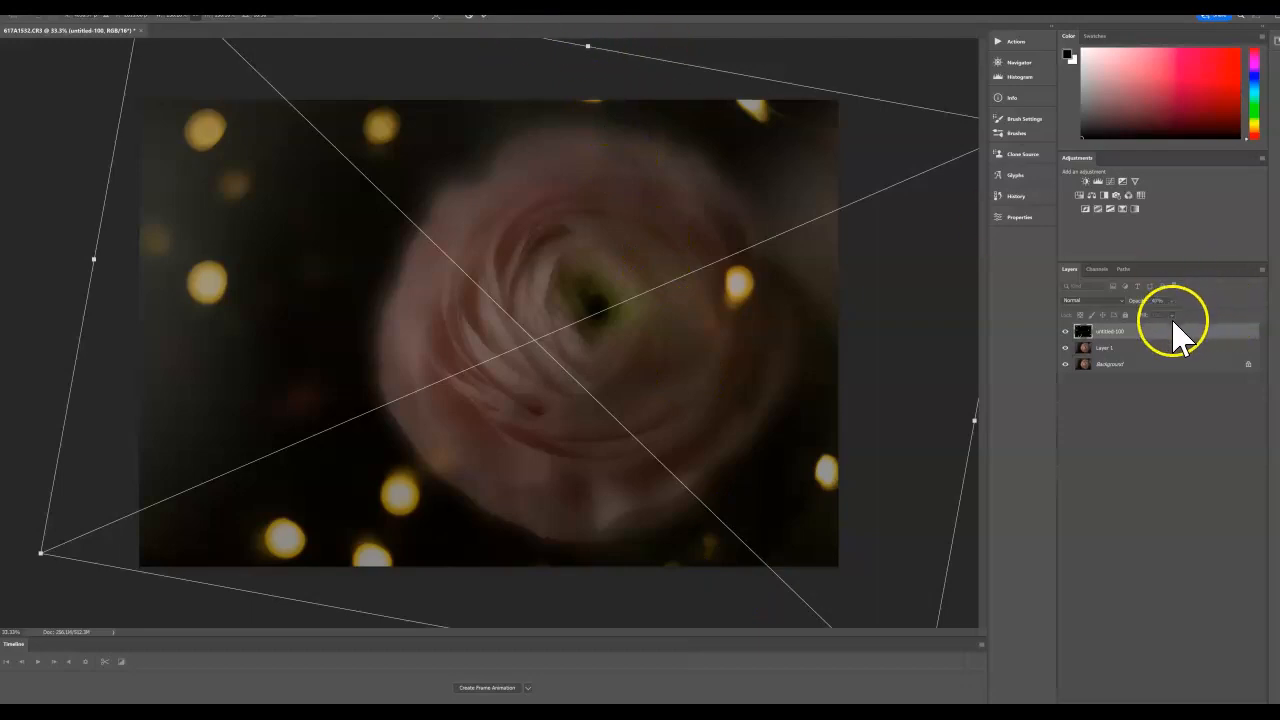
Commit the untitled-100 overlay's placement and delete its layer
key("Return")
left_click(1100, 335)
left_click_drag(1140, 336, 1247, 699)
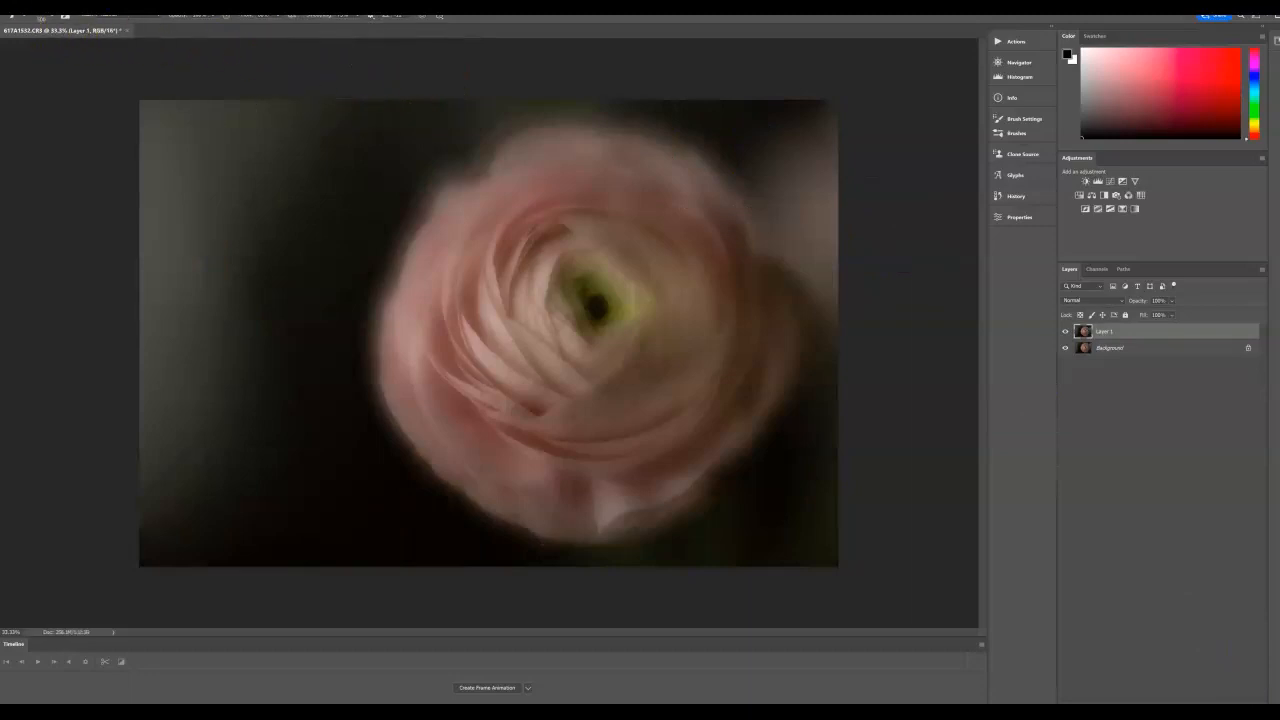
Place the bokeh_overlay-5 image as an embedded overlay and set its layer opacity to 28%
key("alt+f")
left_click(10, 203)
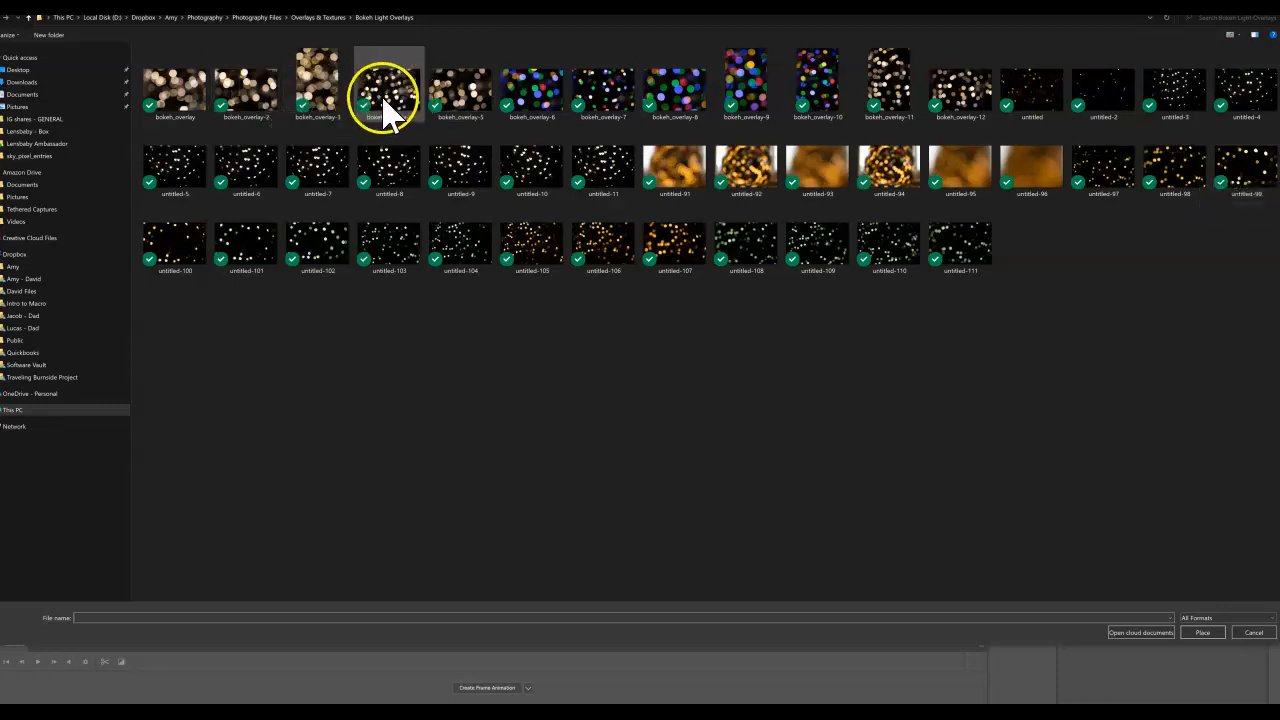
left_click(462, 106)
left_click(1204, 633)
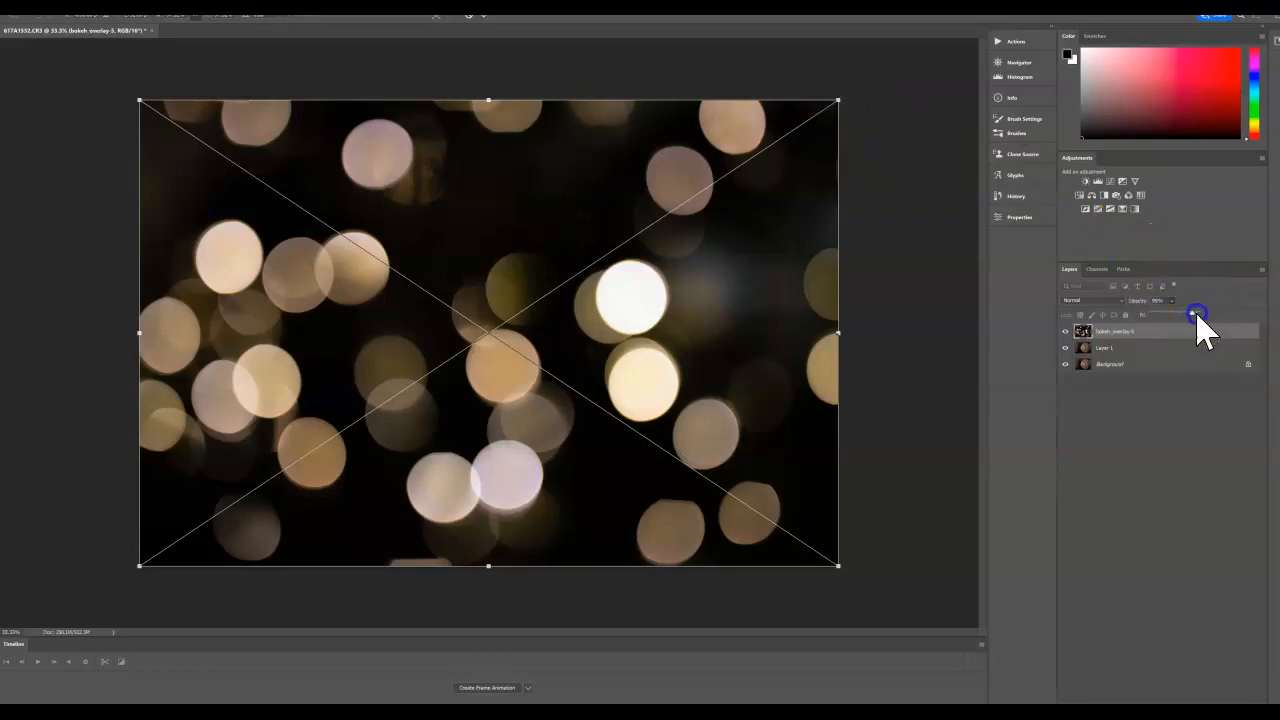
left_click_drag(1178, 316, 1175, 316)
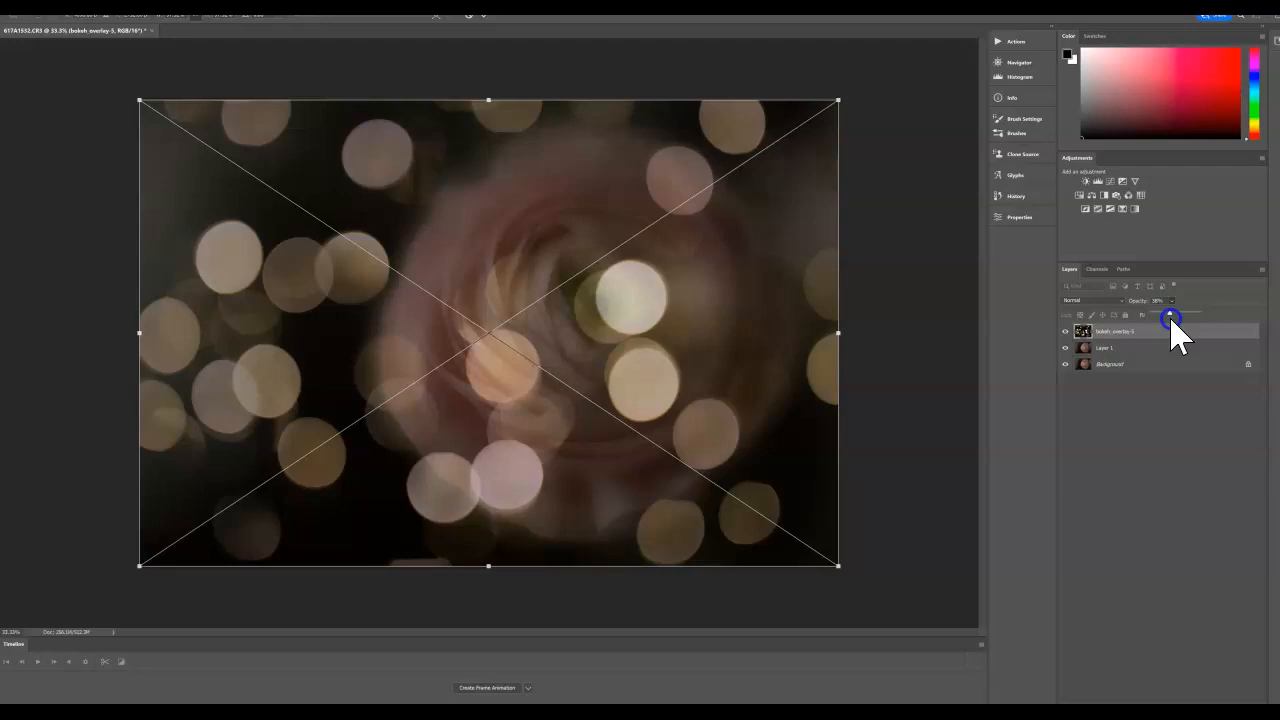
left_click_drag(1166, 321, 1183, 316)
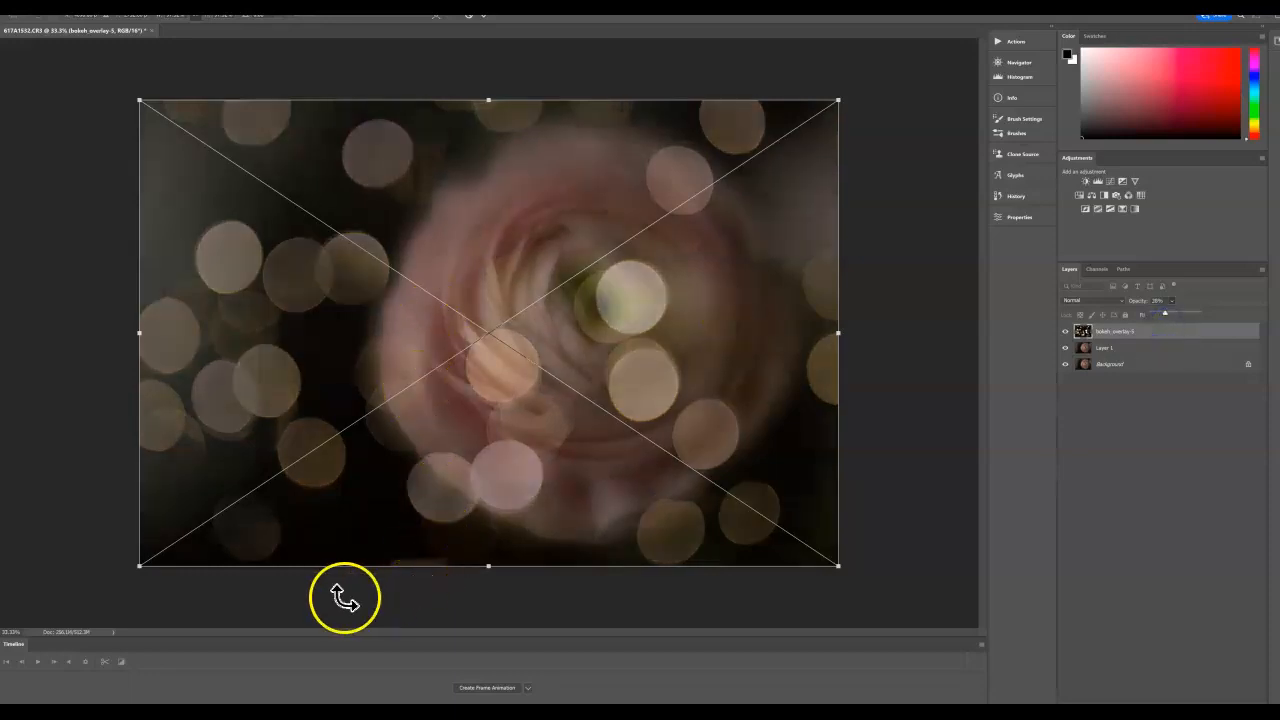
Enlarge the bokeh overlay slightly past the photo's edges, commit it, and add a layer mask to it
left_click_drag(138, 567, 110, 601)
left_click_drag(837, 344, 867, 345)
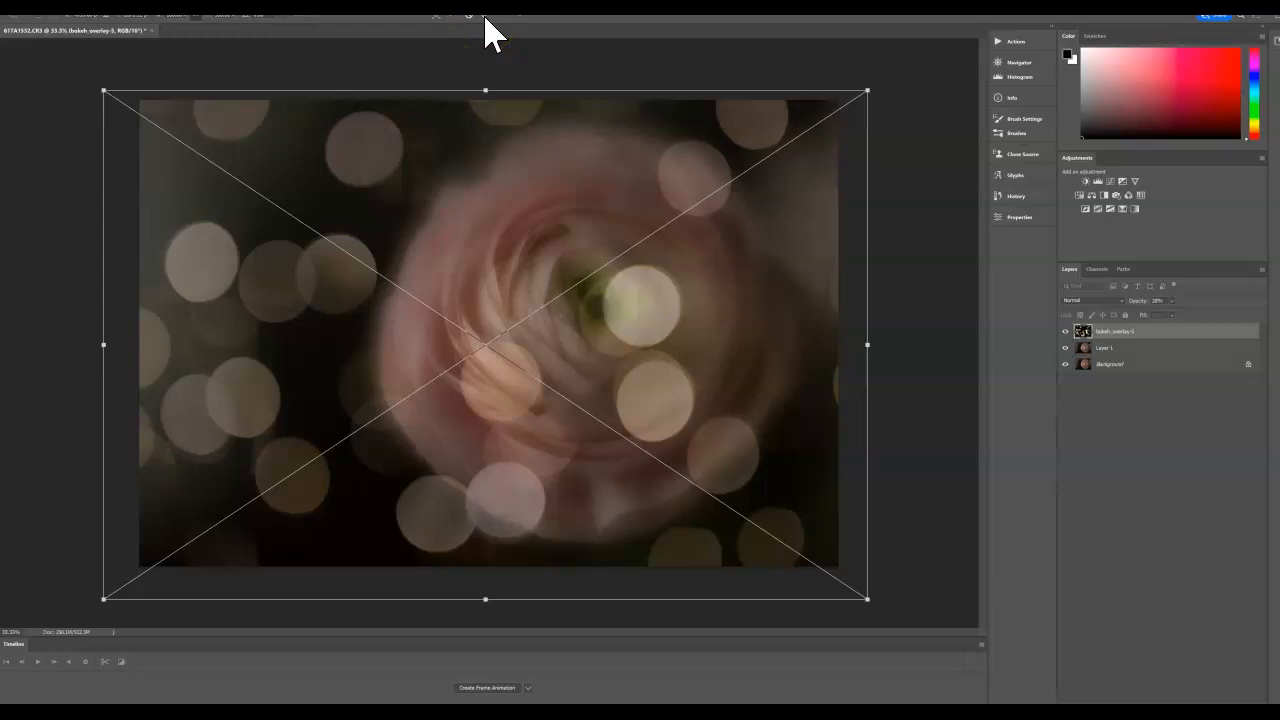
left_click(648, 255)
key("Return")
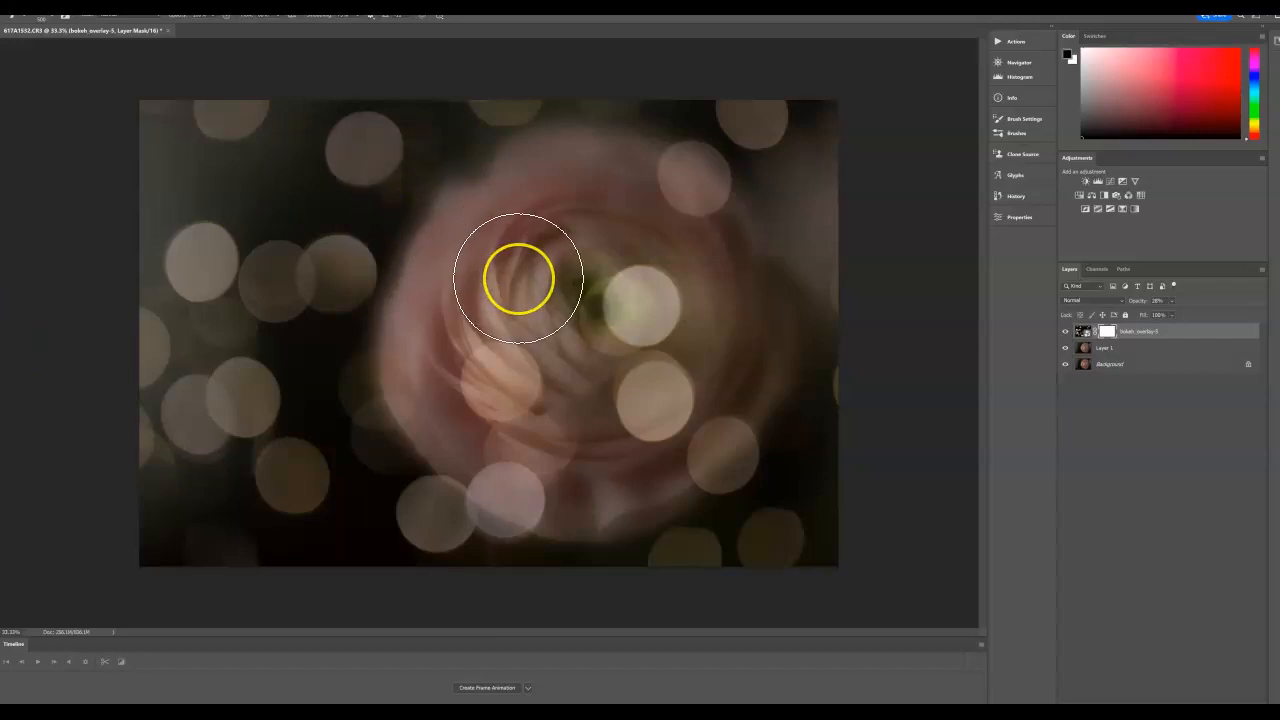
Paint black on the overlay's mask with a much larger soft brush to hide the bokeh over the flower's centre
key("bracketright")
key("bracketright")
key("bracketright")
key("bracketright")
key("bracketright")
key("bracketright")
key("bracketright")
key("bracketright")
key("bracketright")
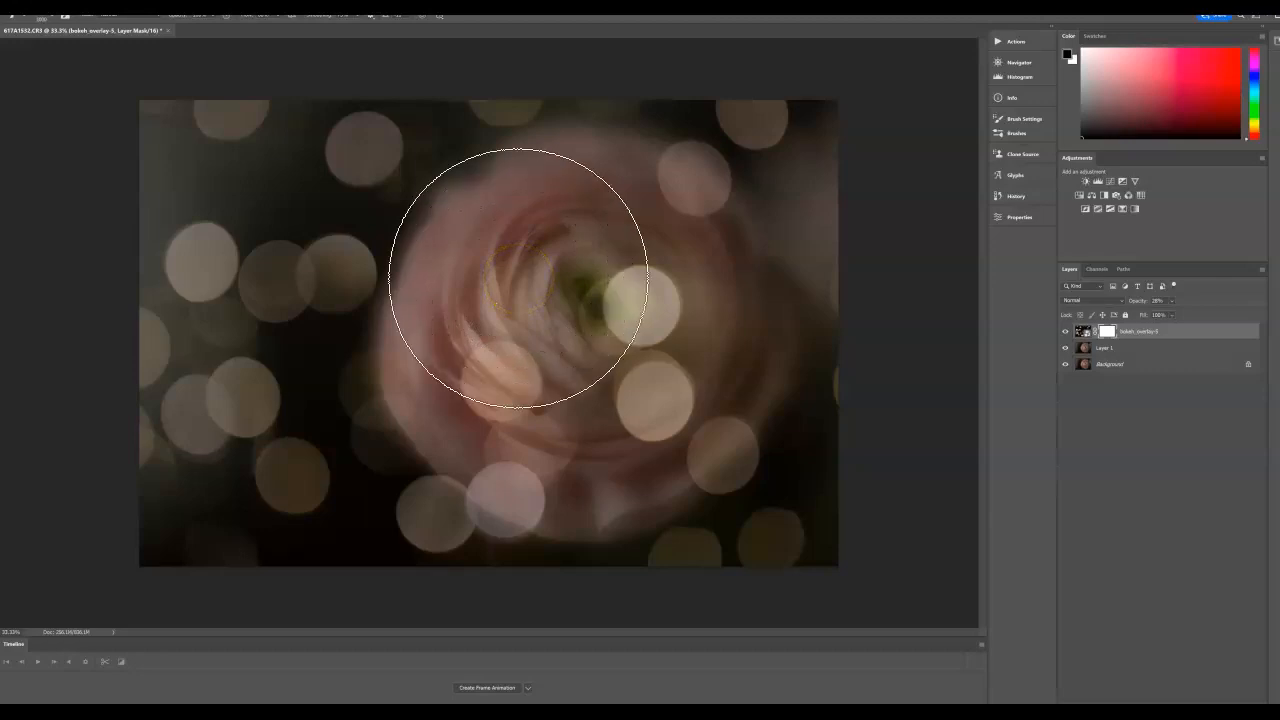
key("bracketright")
key("bracketright")
key("bracketright")
key("bracketright")
key("bracketright")
key("bracketright")
key("bracketright")
key("bracketright")
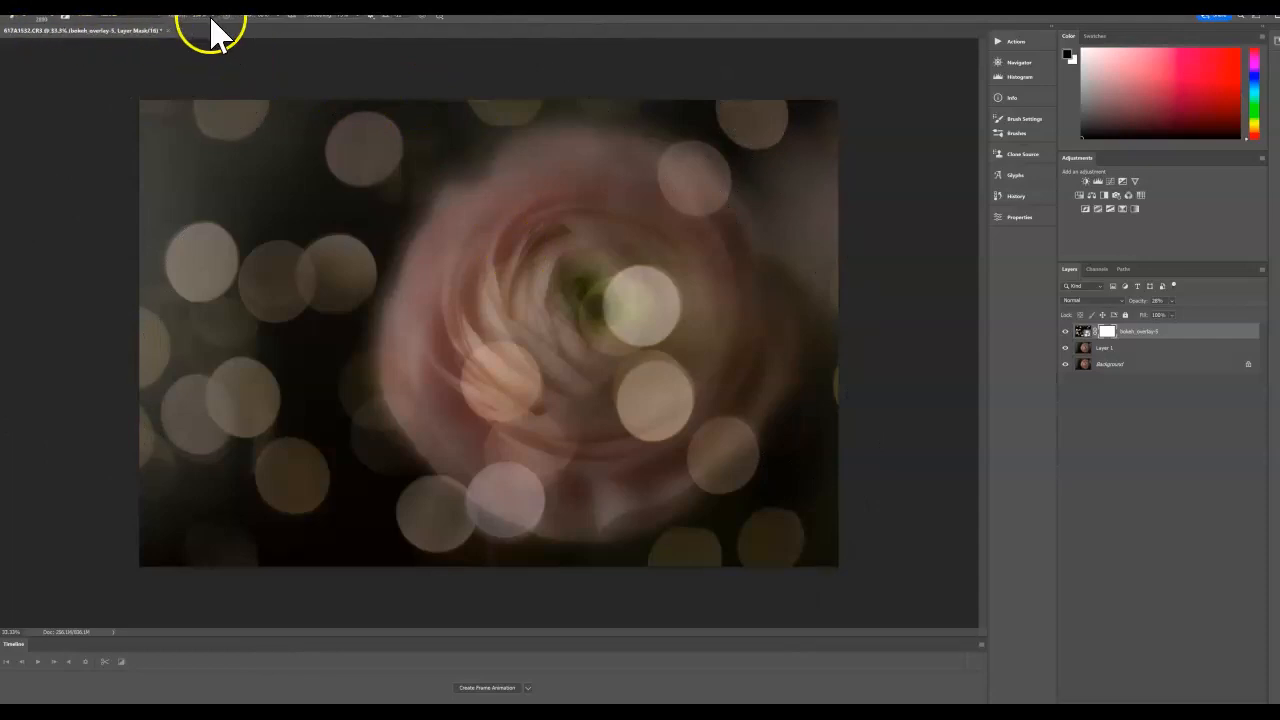
left_click(627, 314)
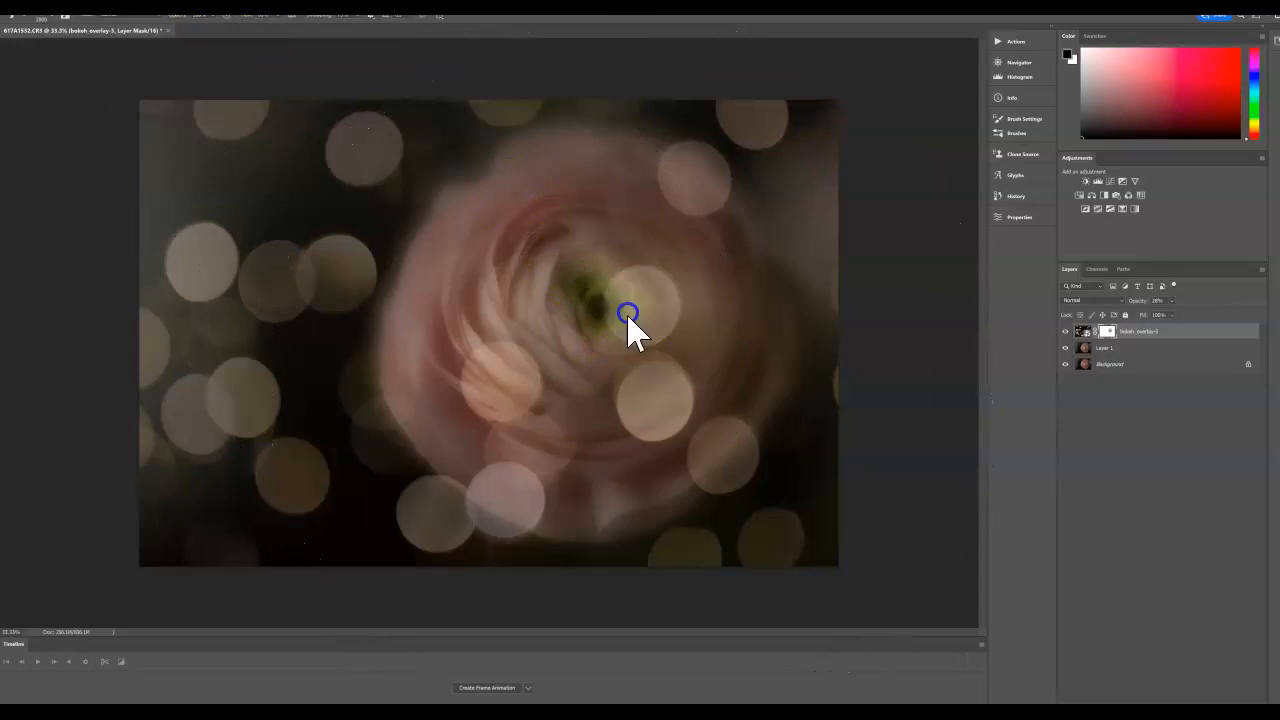
left_click_drag(627, 316, 563, 317)
left_click_drag(502, 377, 617, 378)
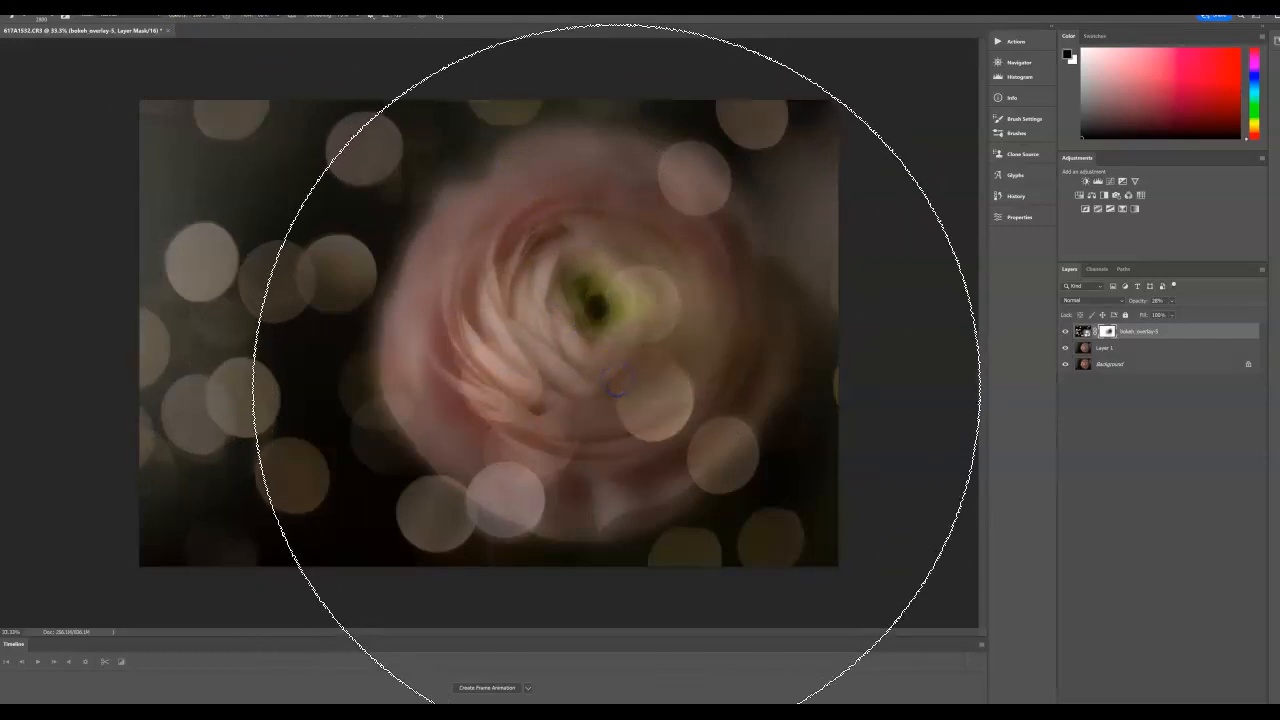
left_click(620, 380)
left_click(616, 297)
Mask out the bokeh circles over the flower's lower and upper petals with the large brush
mouse_move(551, 426)
left_mouse_down()
mouse_move(540, 438)
mouse_move(571, 406)
mouse_move(580, 420)
left_mouse_up()
left_click_drag(566, 466, 543, 491)
mouse_move(654, 457)
left_mouse_down()
mouse_move(695, 436)
mouse_move(598, 480)
mouse_move(544, 478)
left_mouse_up()
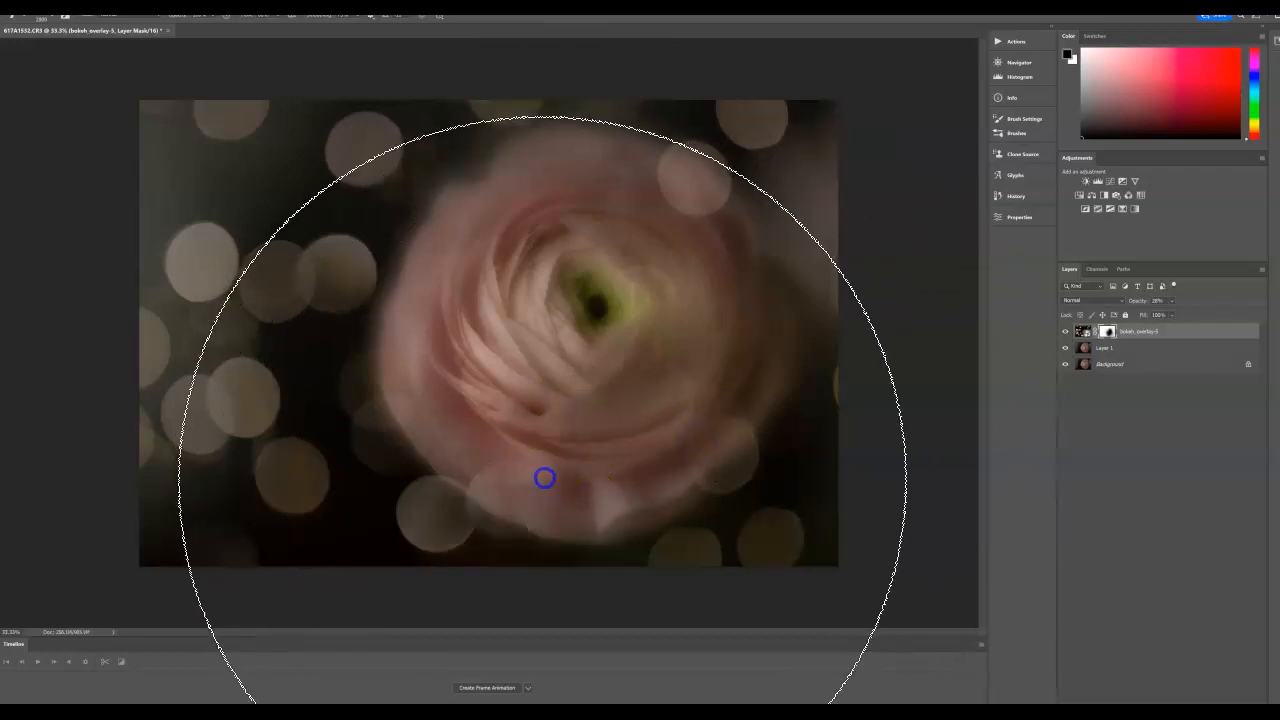
left_click_drag(677, 184, 681, 203)
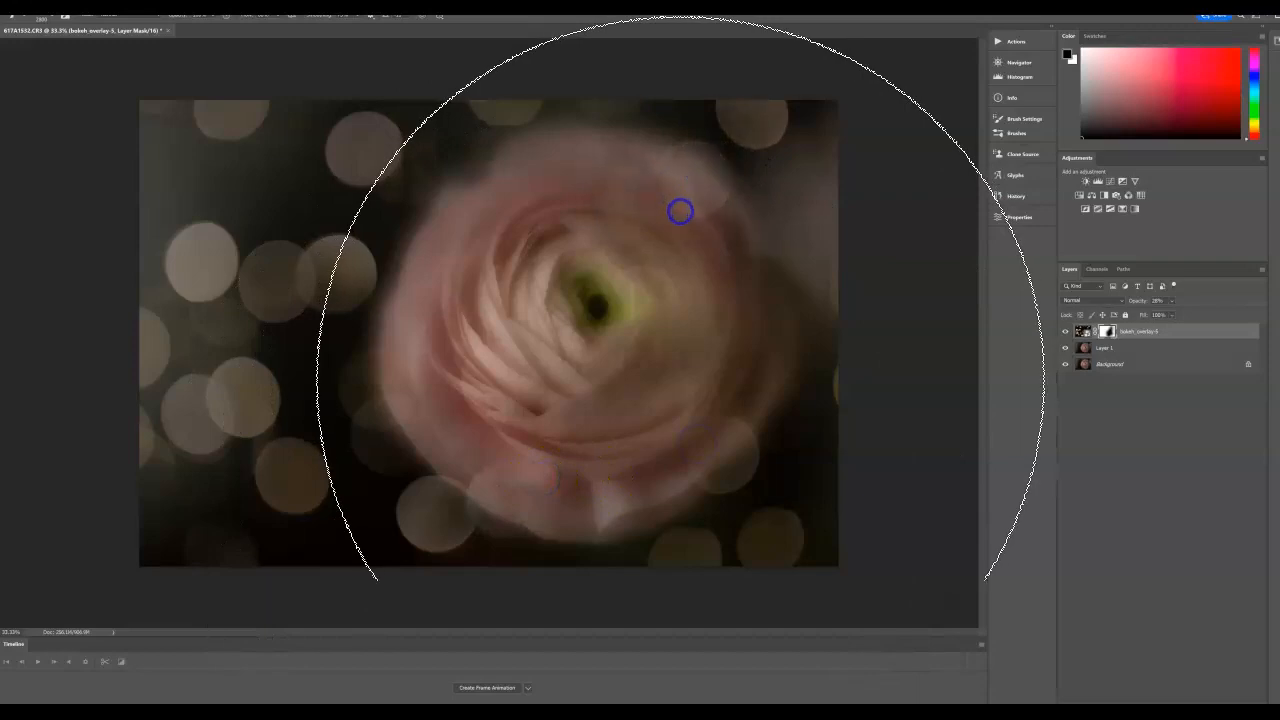
mouse_move(644, 297)
left_mouse_down()
mouse_move(537, 480)
mouse_move(685, 432)
mouse_move(439, 401)
left_mouse_up()
mouse_move(608, 409)
left_mouse_down()
mouse_move(685, 387)
mouse_move(400, 403)
mouse_move(486, 466)
mouse_move(557, 440)
mouse_move(502, 448)
mouse_move(503, 400)
mouse_move(540, 457)
mouse_move(583, 393)
left_mouse_up()
Reduce the brush size and mask out the remaining bokeh across the whole flower, keeping the circles in the background
key("bracketleft")
key("bracketleft")
key("bracketleft")
key("bracketleft")
key("bracketleft")
key("bracketleft")
key("bracketleft")
key("bracketleft")
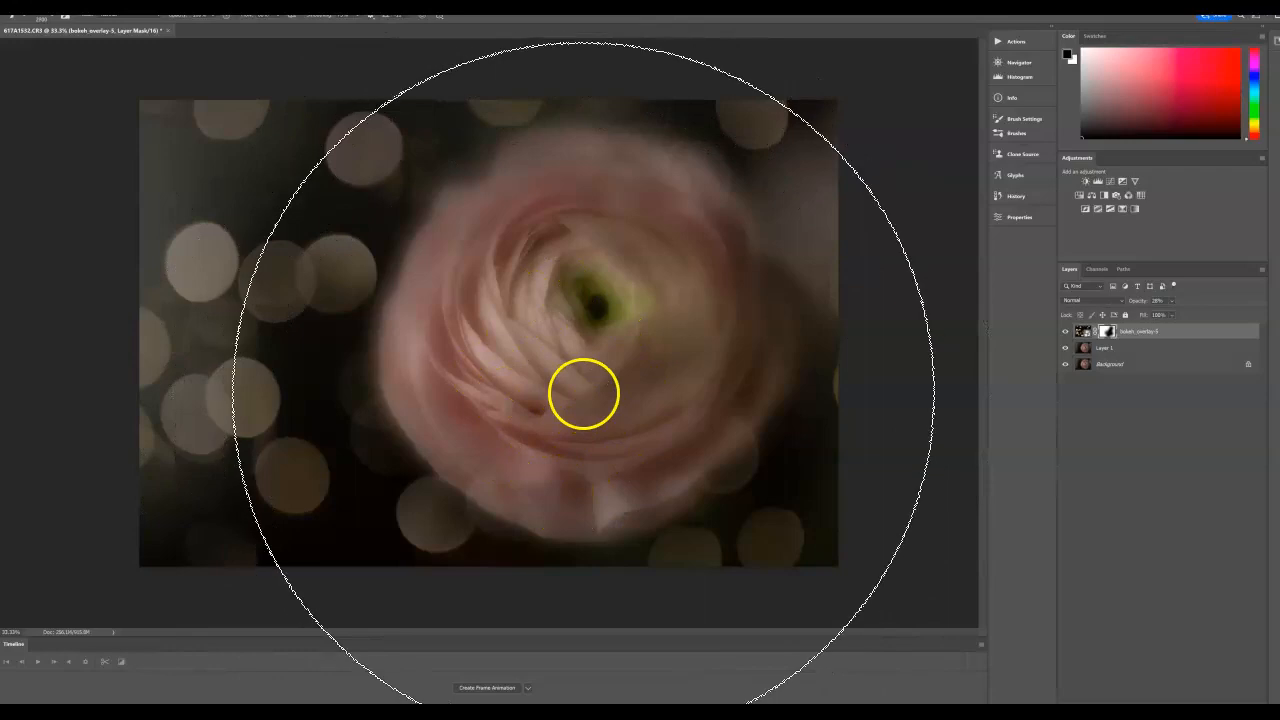
key("bracketleft")
key("bracketleft")
key("bracketleft")
key("bracketleft")
key("bracketleft")
mouse_move(477, 486)
left_mouse_down()
mouse_move(520, 457)
mouse_move(676, 453)
mouse_move(720, 405)
left_mouse_up()
mouse_move(625, 328)
left_mouse_down()
mouse_move(581, 250)
mouse_move(535, 205)
left_mouse_up()
left_click_drag(610, 270, 443, 370)
mouse_move(722, 413)
left_mouse_down()
mouse_move(590, 432)
mouse_move(534, 471)
left_mouse_up()
left_click(491, 446)
left_click_drag(628, 283, 581, 447)
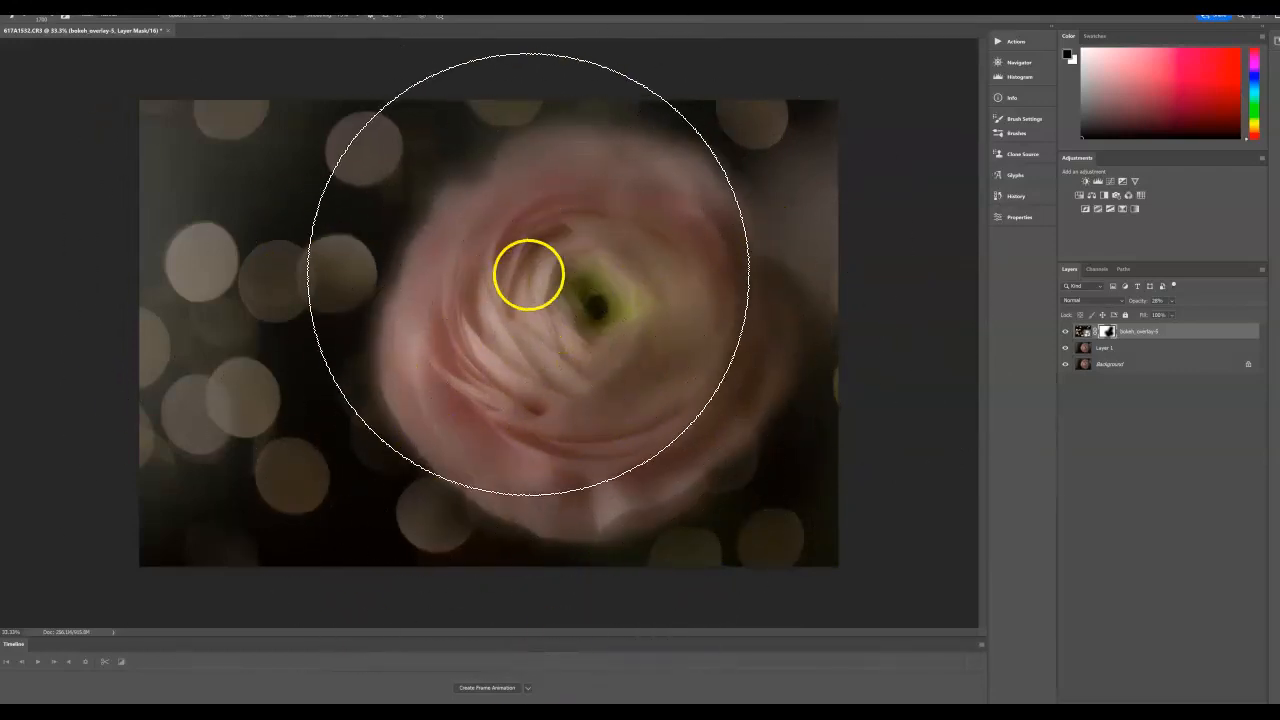
mouse_move(687, 225)
left_mouse_down()
mouse_move(637, 336)
mouse_move(484, 281)
left_mouse_up()
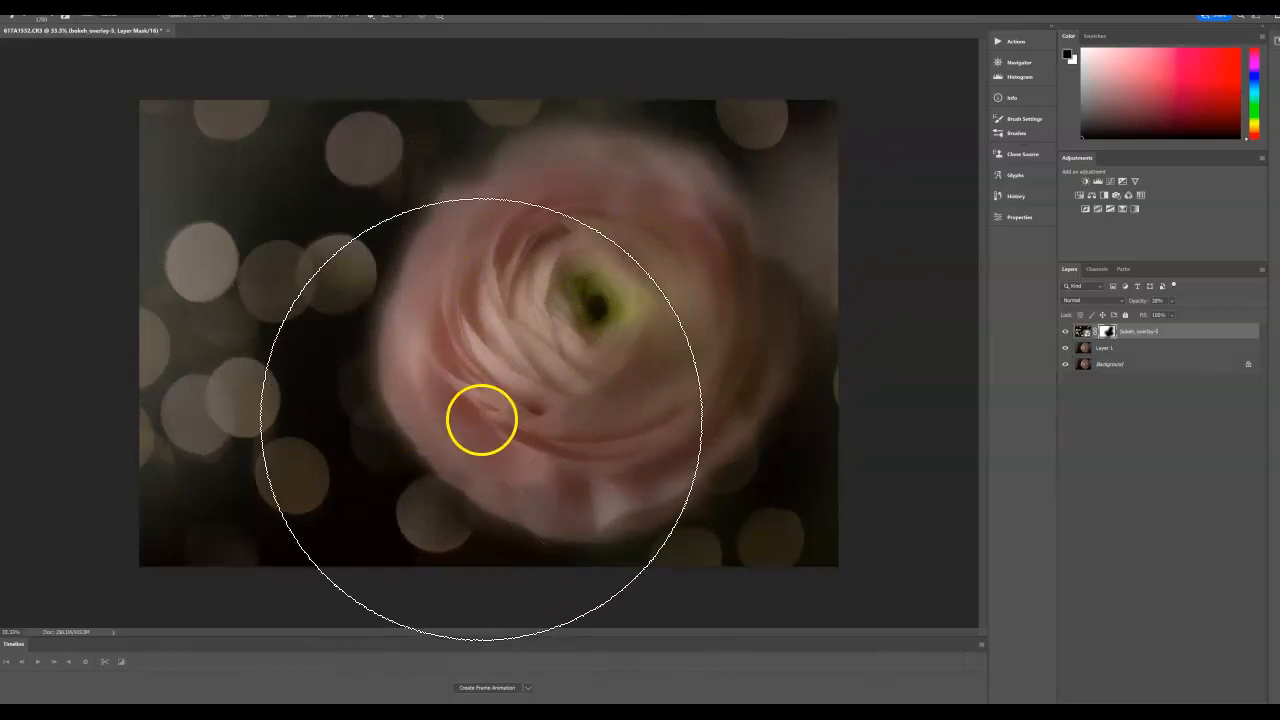
mouse_move(511, 457)
left_mouse_down()
mouse_move(665, 447)
mouse_move(712, 423)
mouse_move(631, 443)
mouse_move(399, 444)
mouse_move(441, 358)
left_mouse_up()
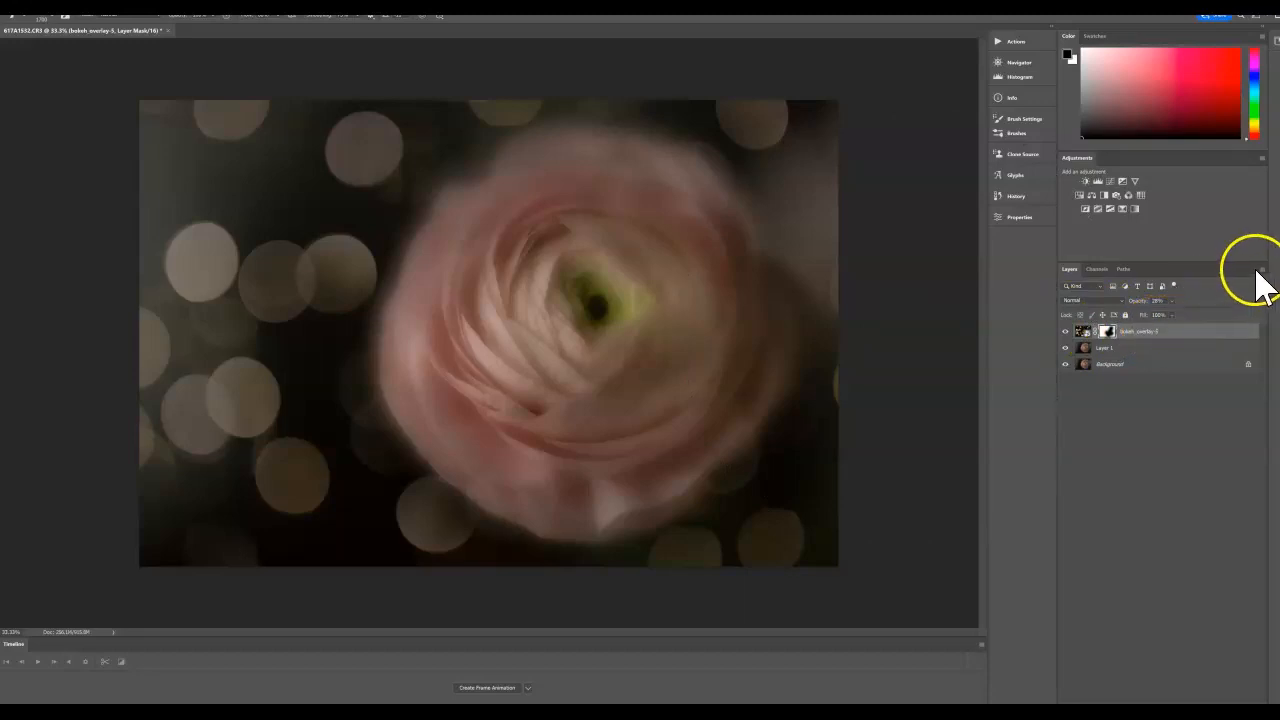
Flatten the image and duplicate the background onto a new layer
left_click(1261, 270)
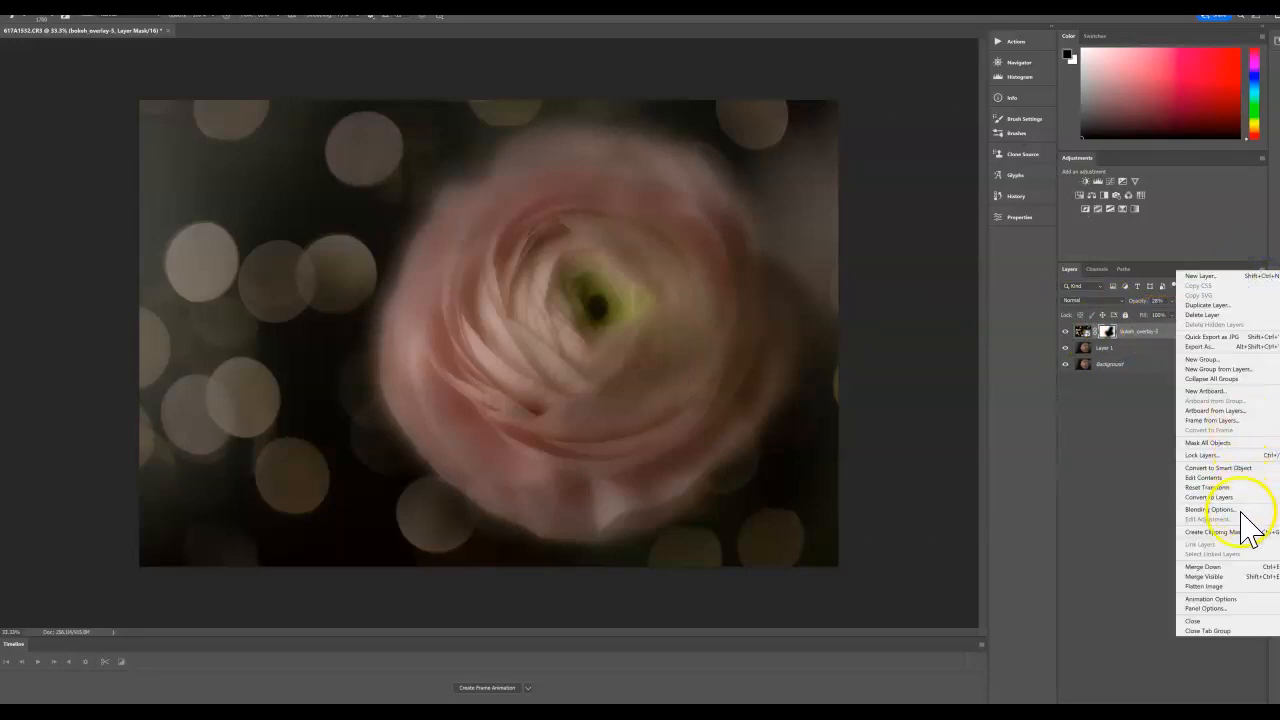
left_click(1226, 587)
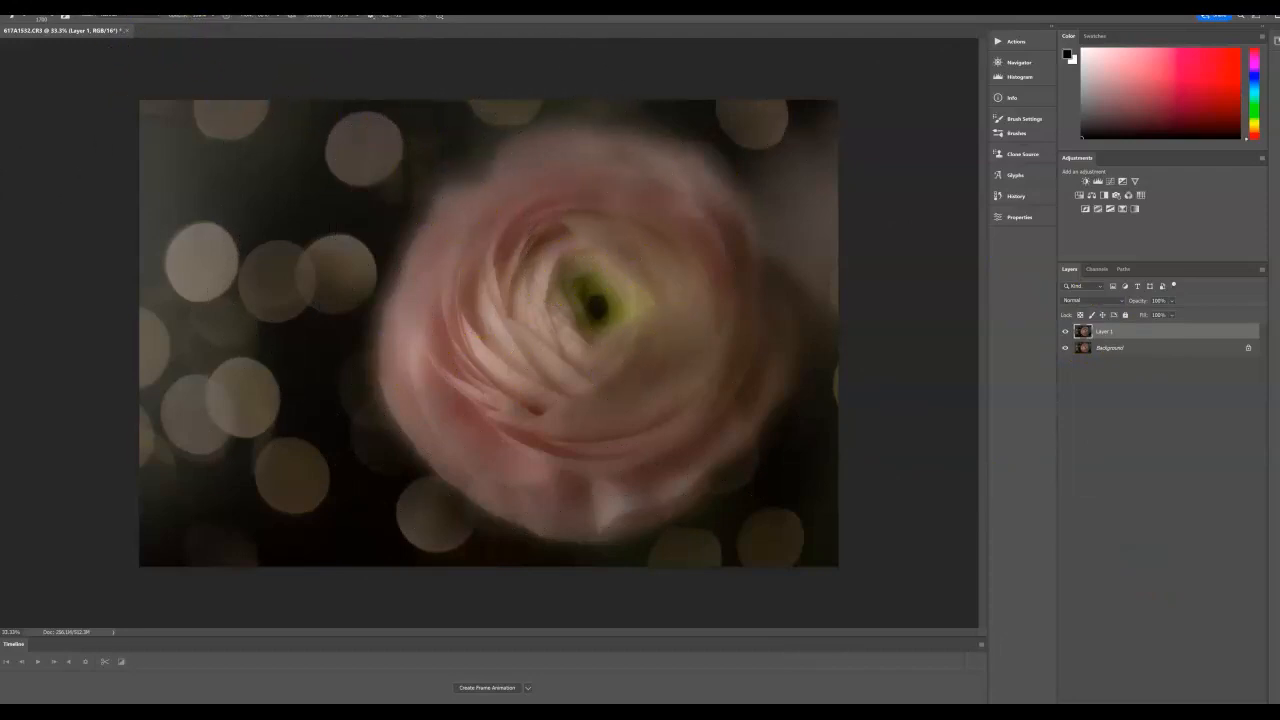
Apply a High Pass filter with a radius of 9.0 pixels to the duplicated flower layer
left_click(120, 8)
mouse_move(150, 208)
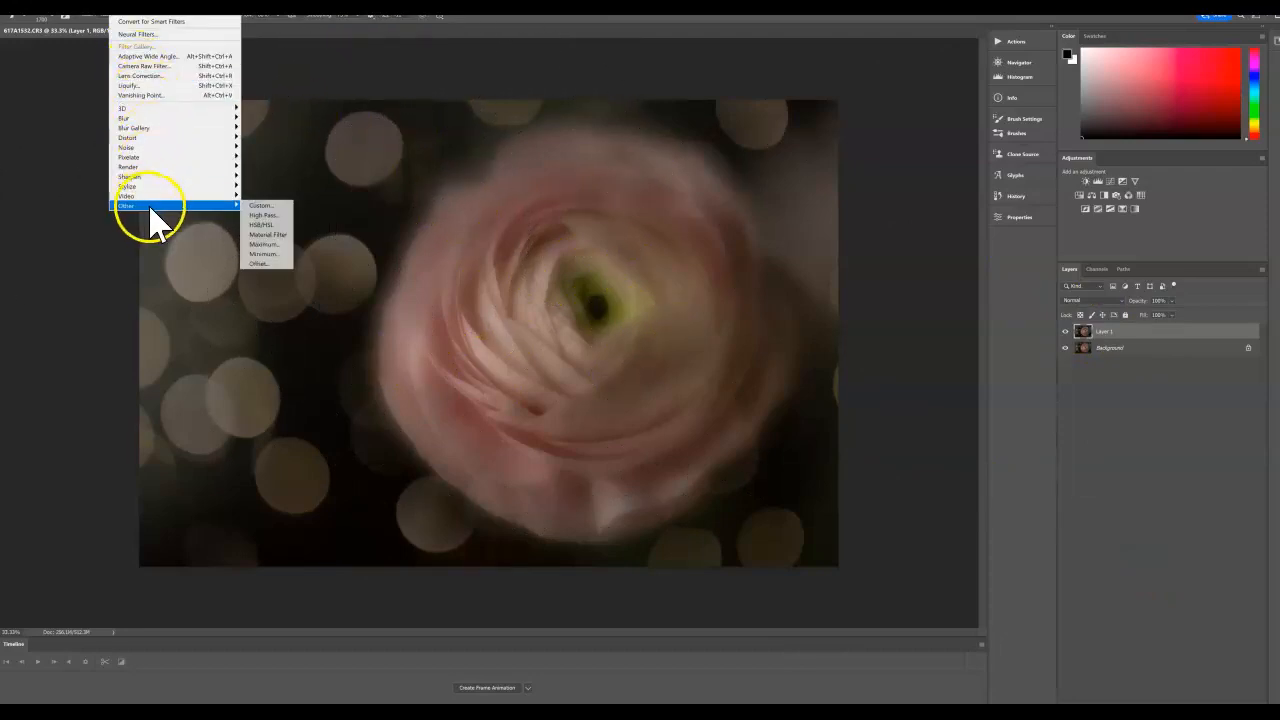
left_click(262, 216)
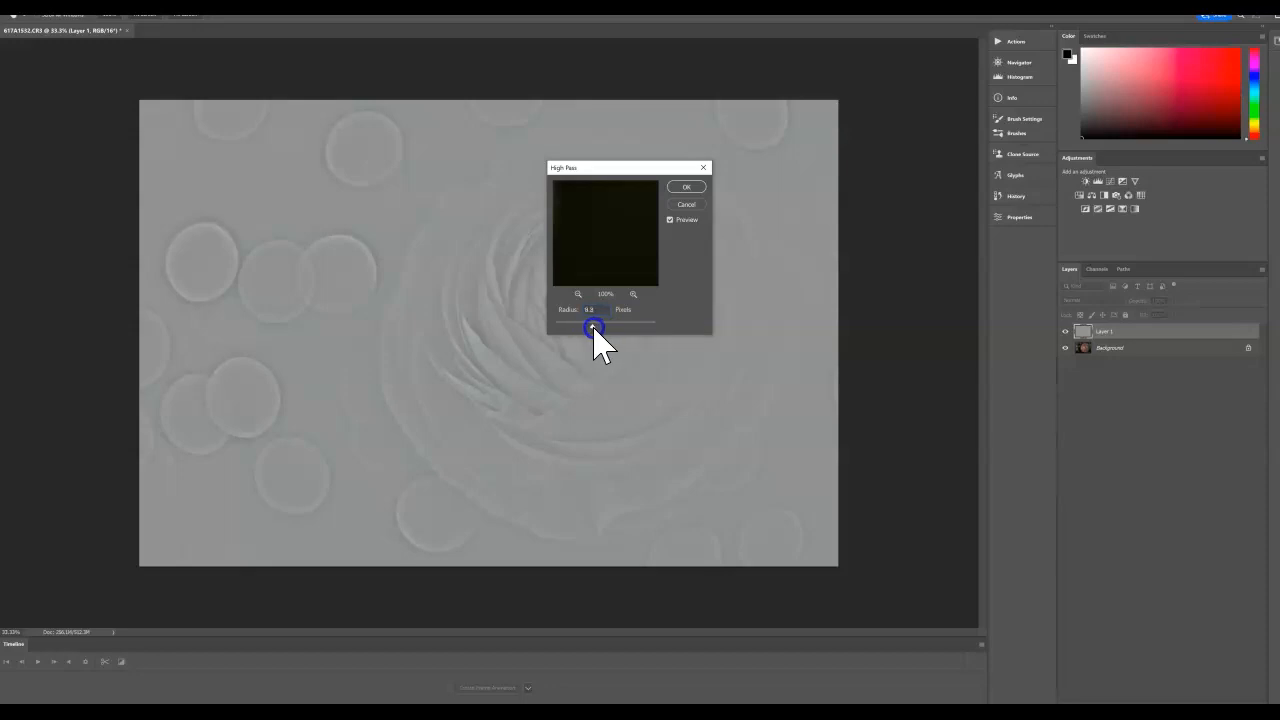
left_click(591, 328)
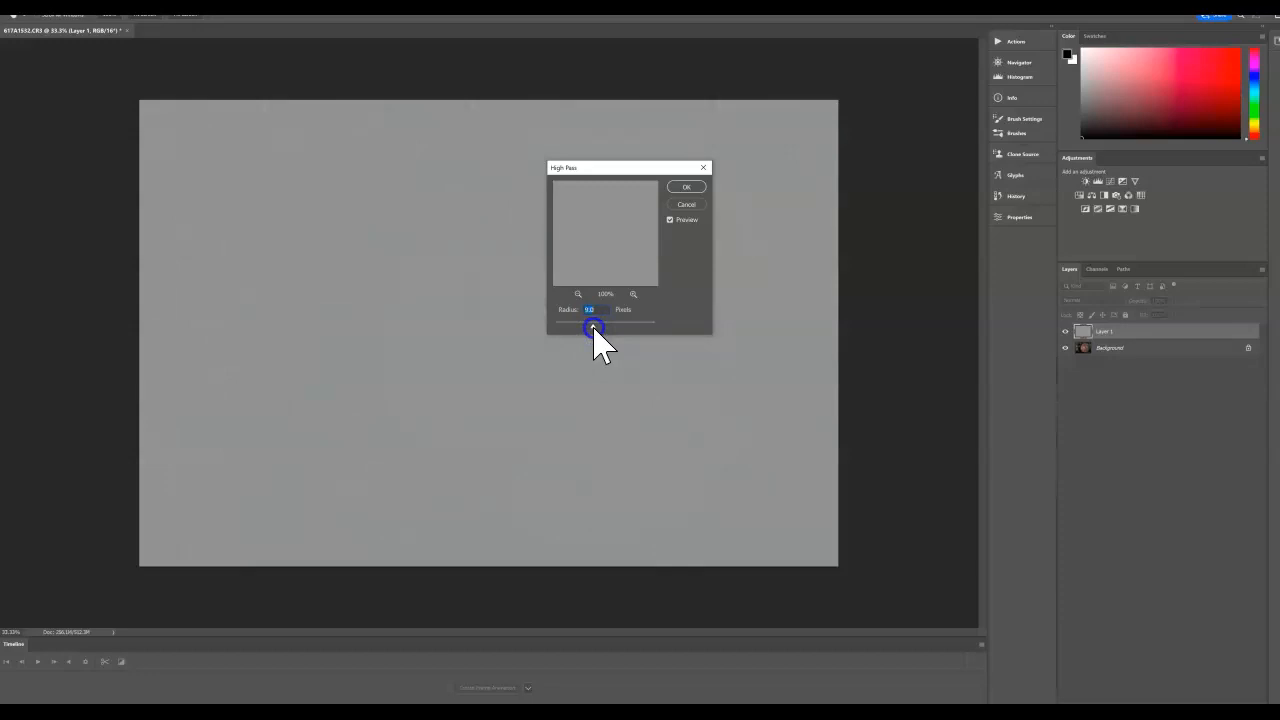
left_click(686, 187)
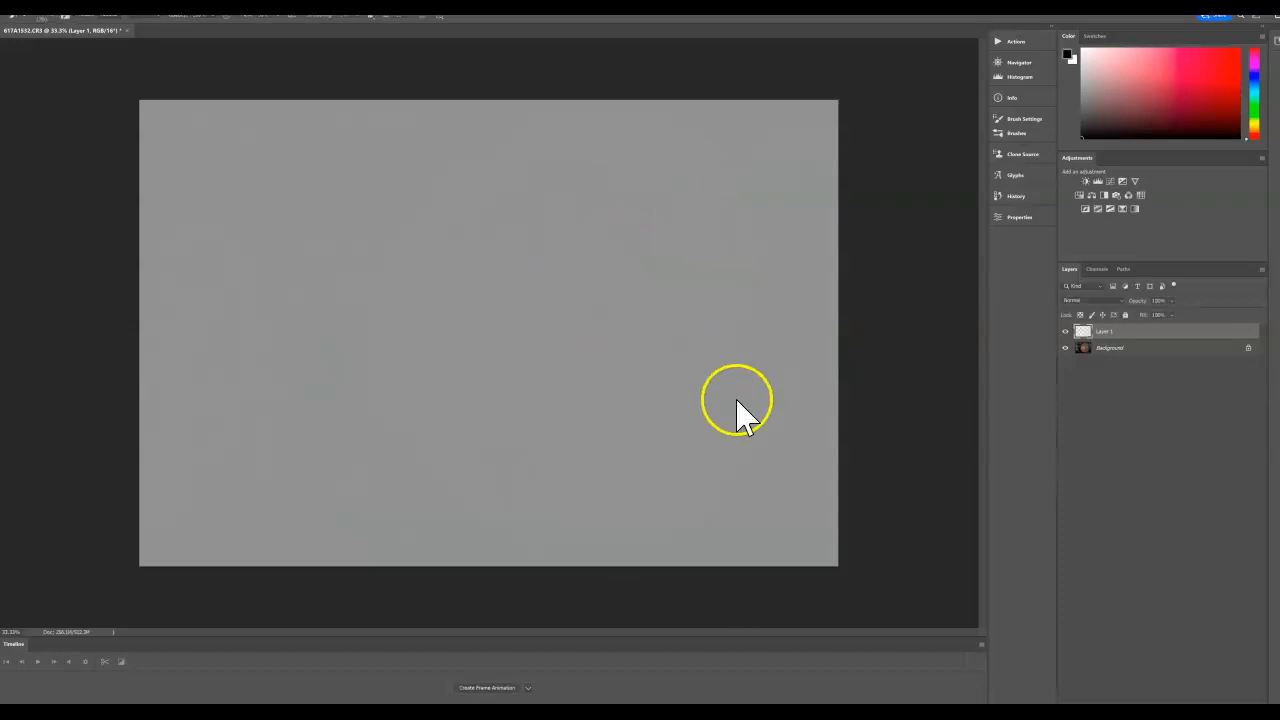
Set the High Pass layer's blend mode to Soft Light with 78% opacity and save the image
left_click(1122, 301)
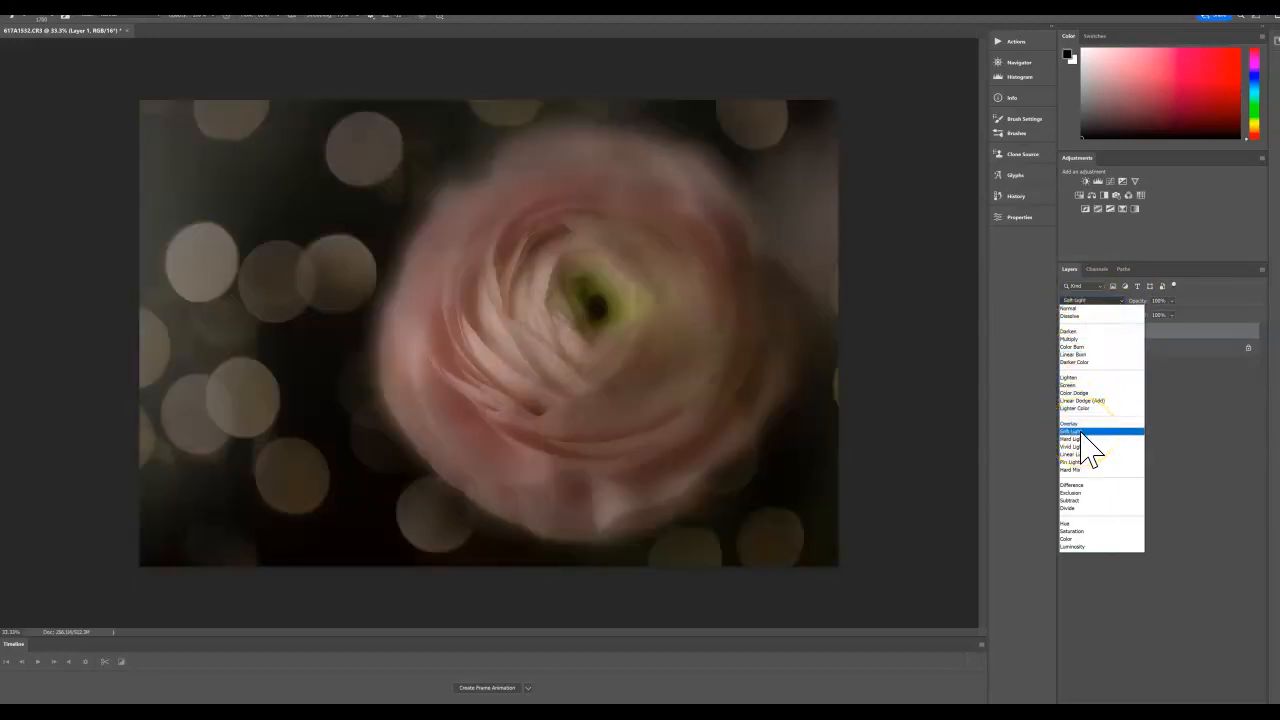
left_click(1072, 431)
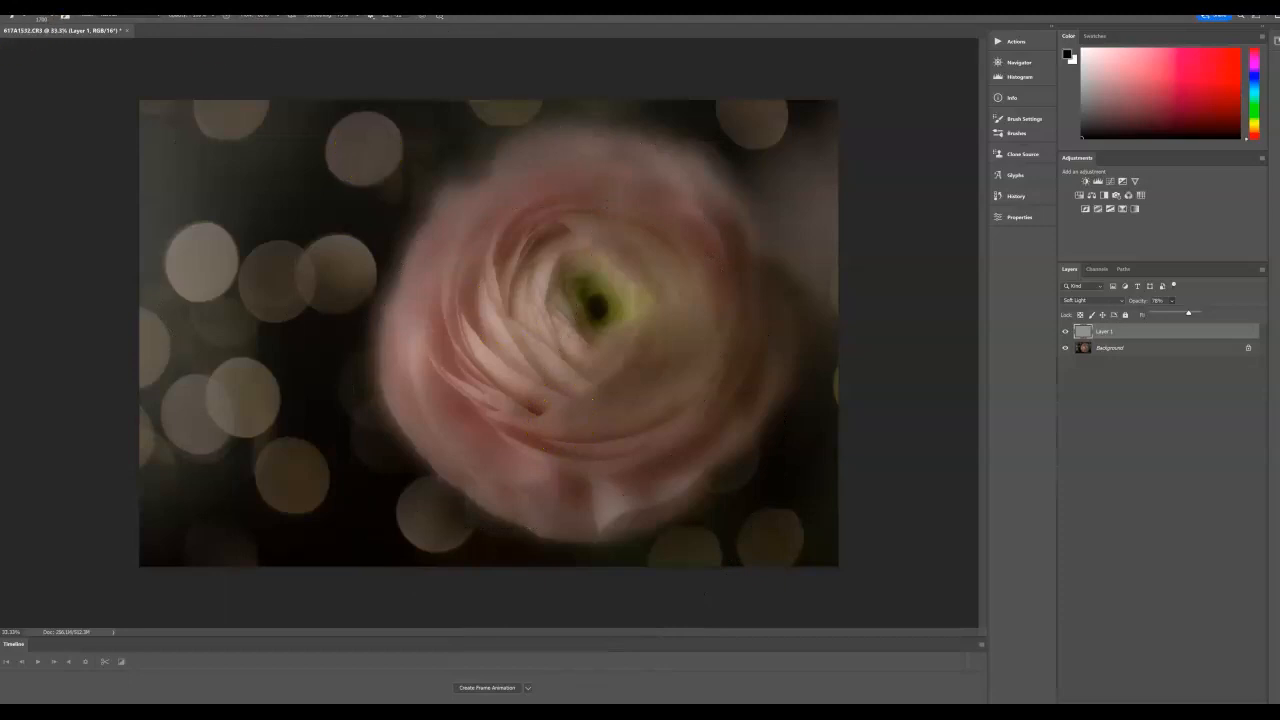
left_click(5, 6)
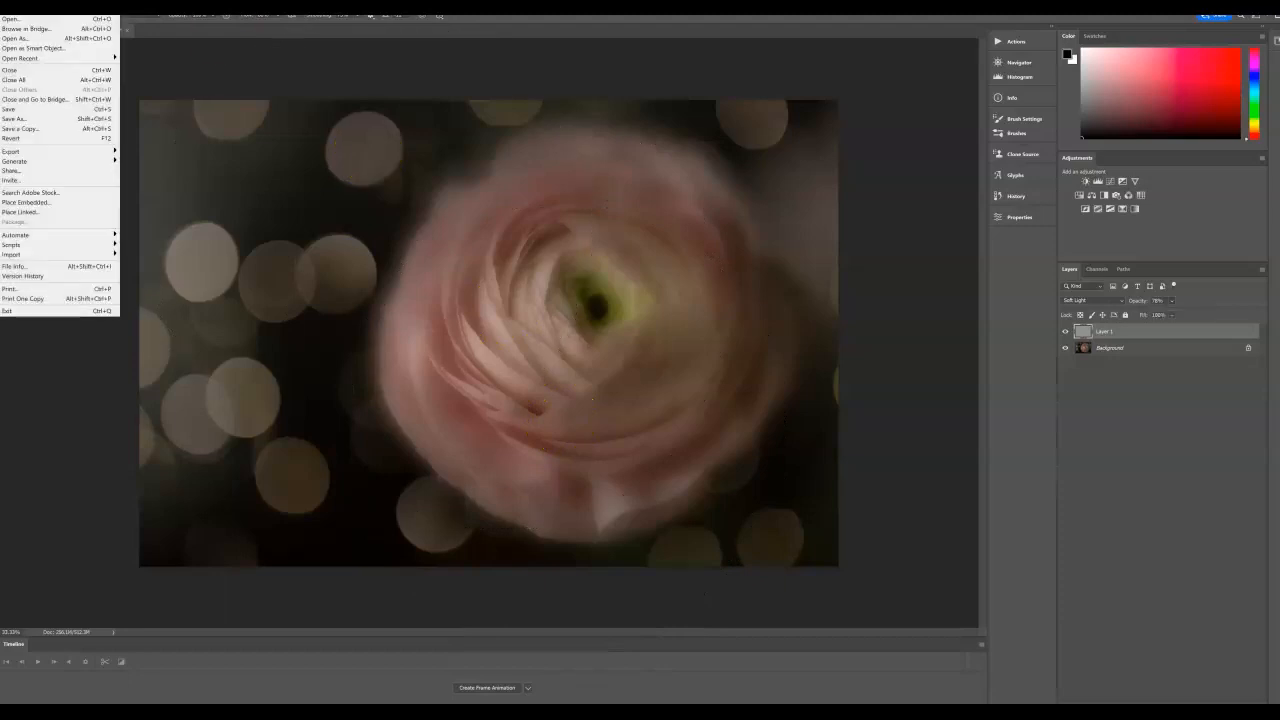
left_click(10, 110)
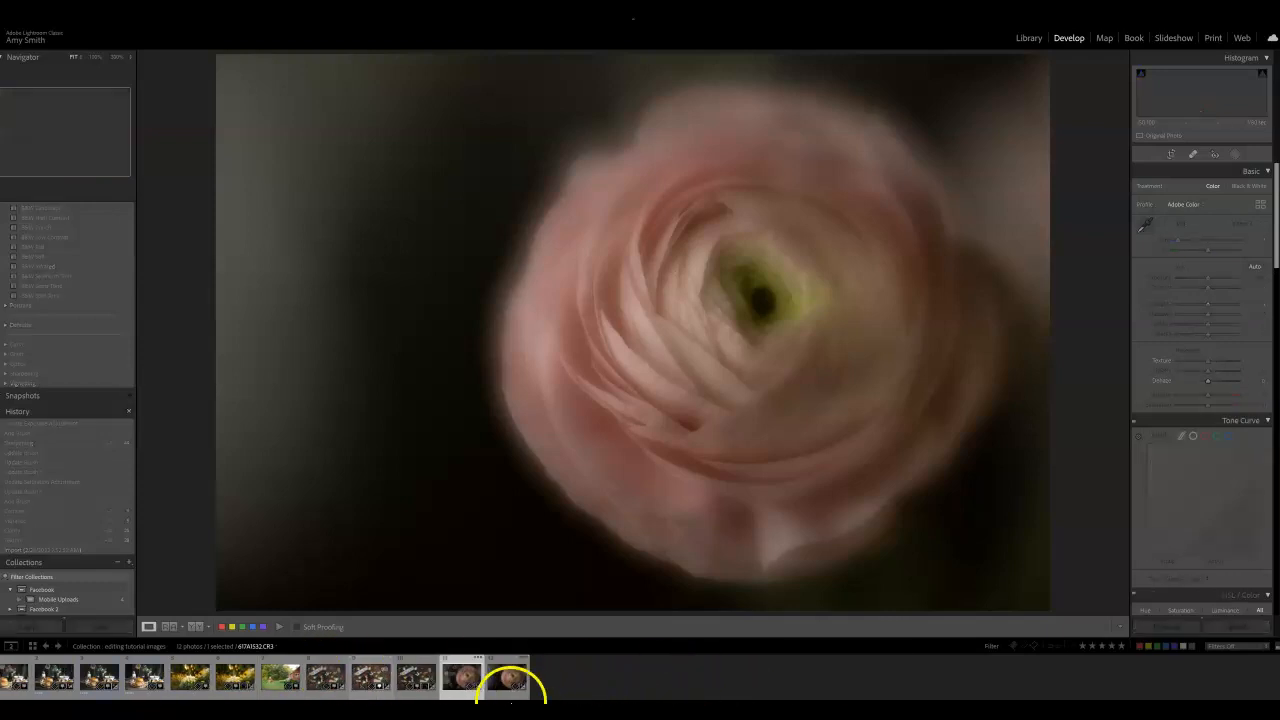
Switch to Lightroom Classic and compare the saved bokeh version with the flower photo without bokeh, ending on the bokeh version
left_click(455, 697)
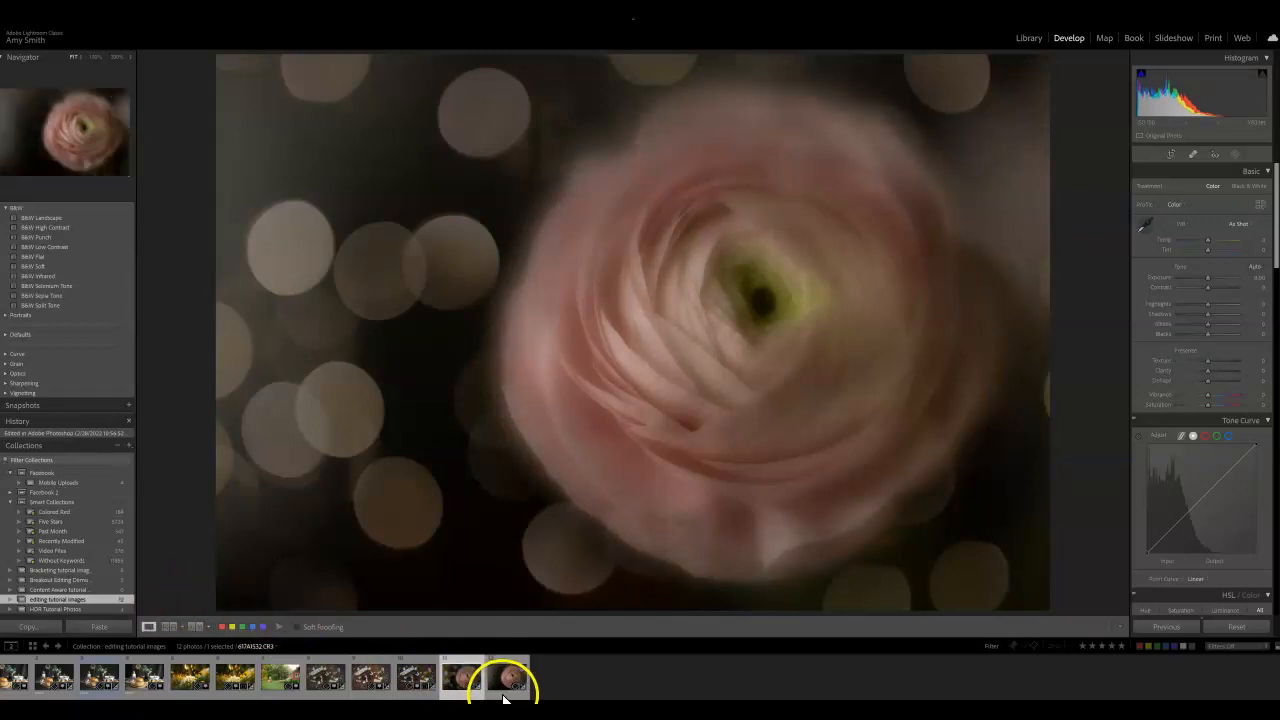
left_click(503, 697)
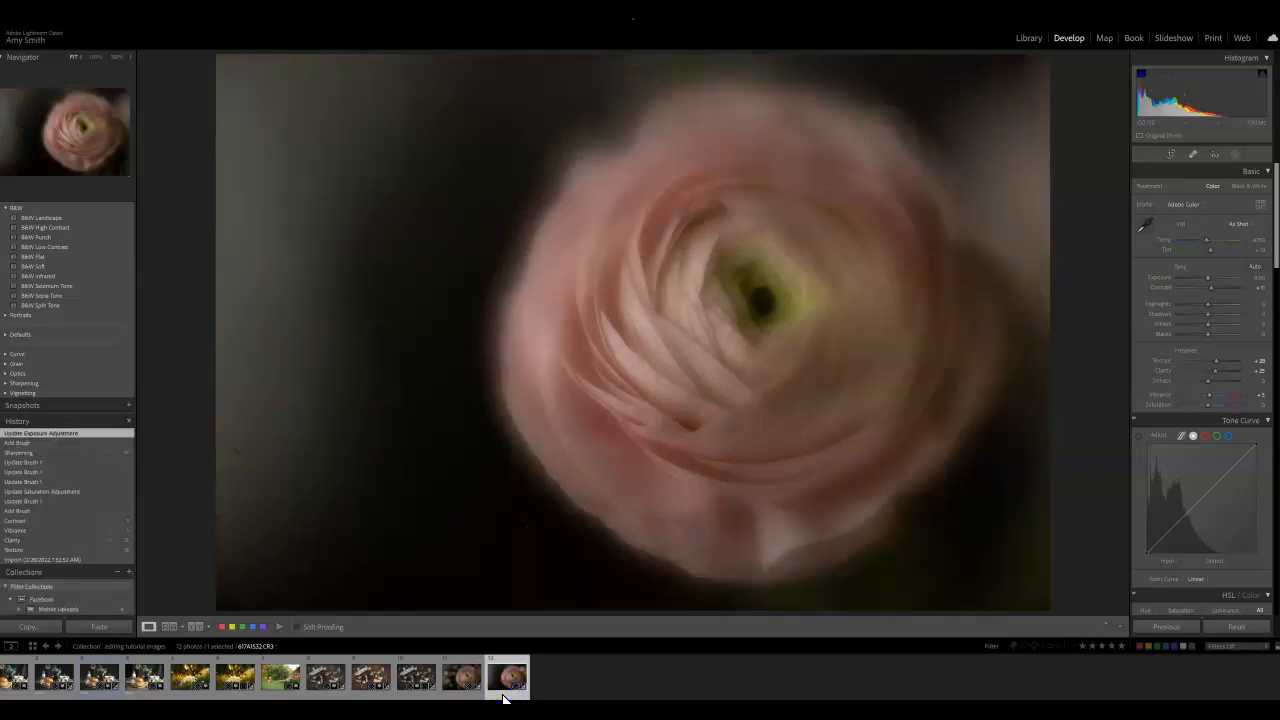
left_click(458, 694)
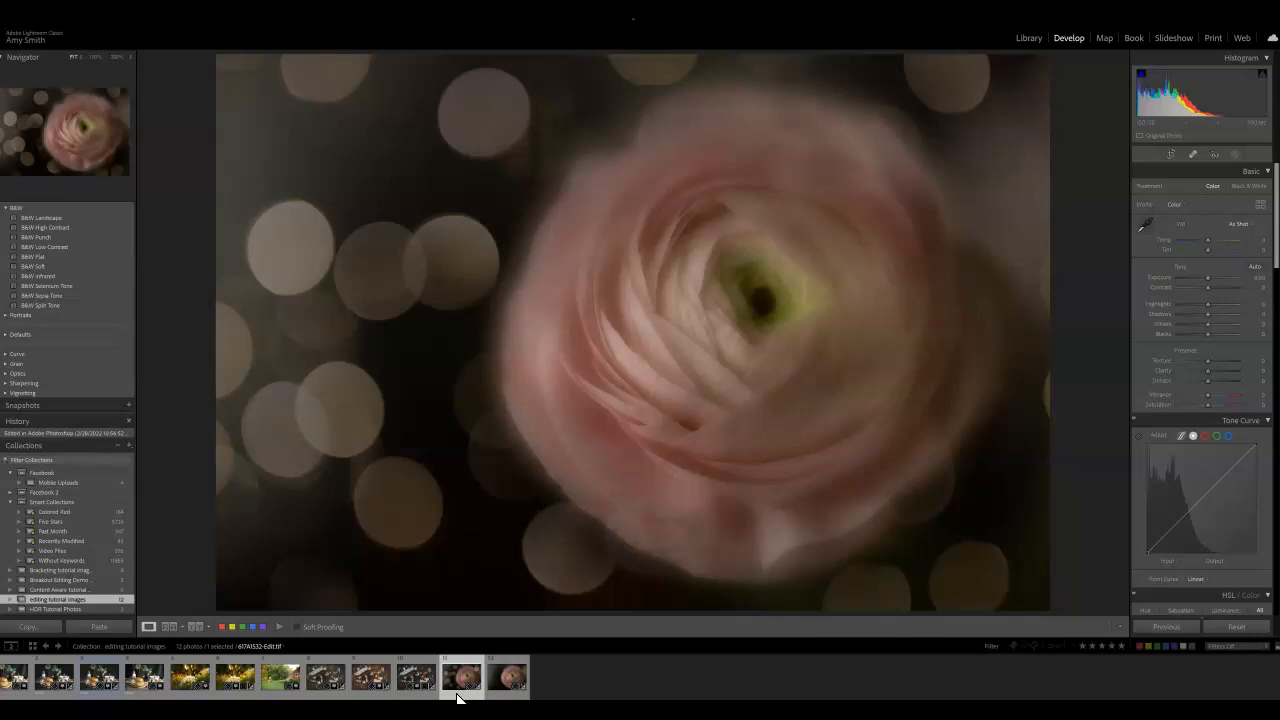
left_click(459, 697)
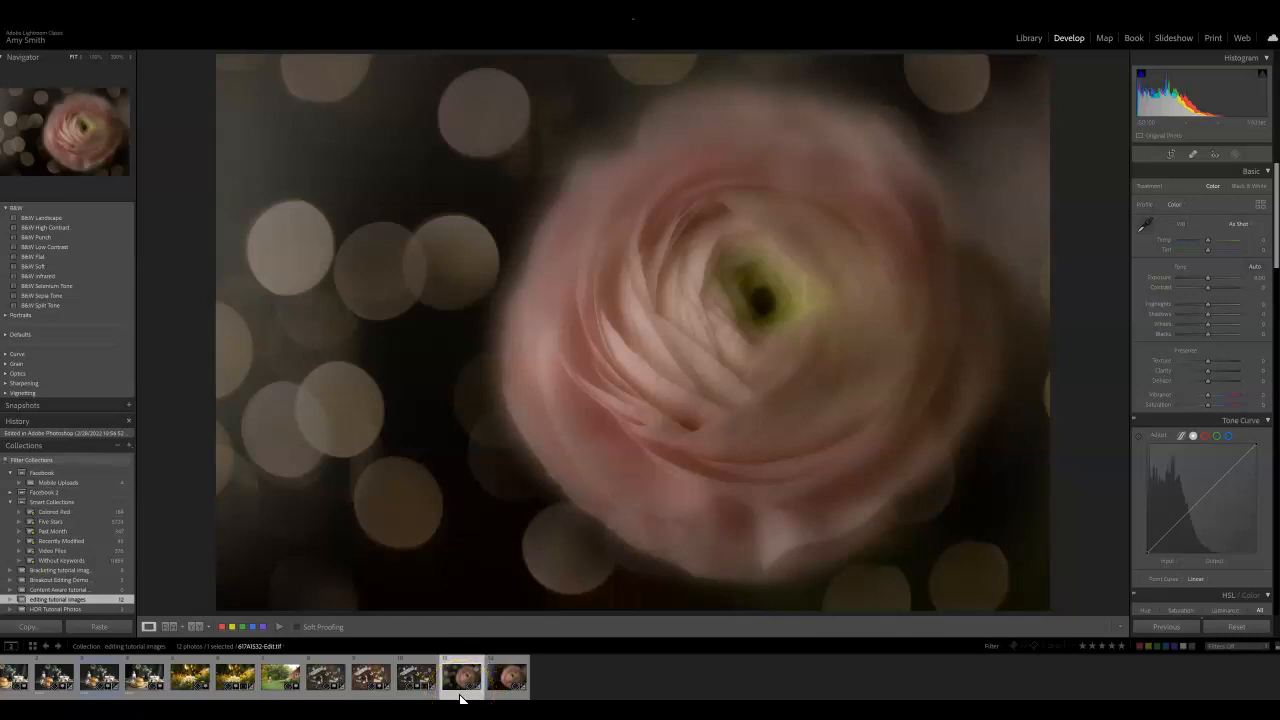